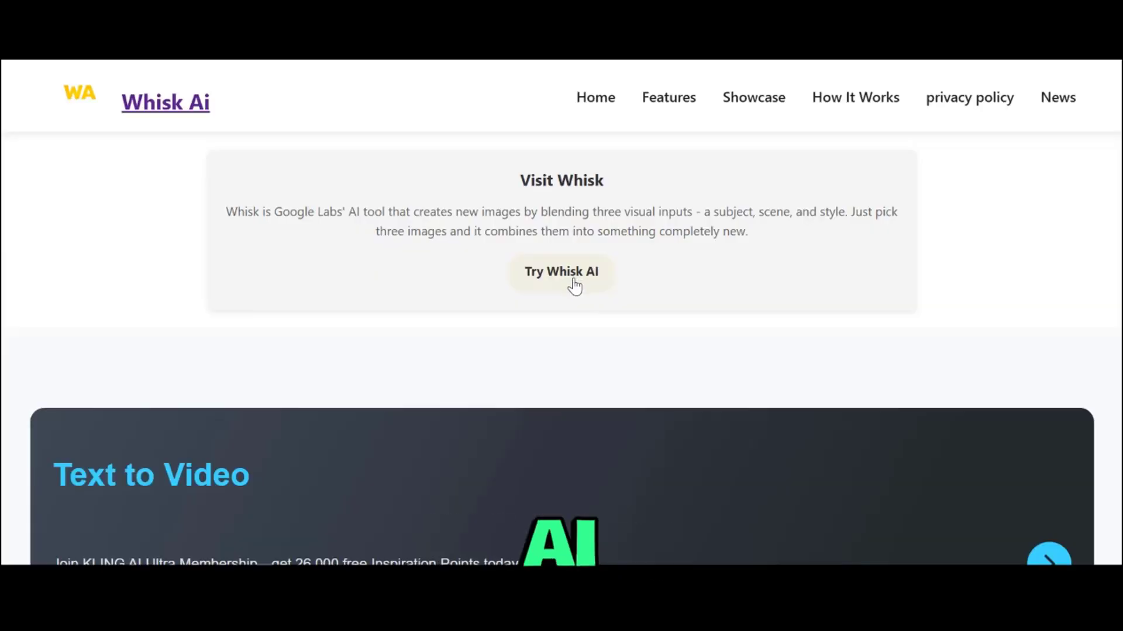
Launch Whisk from the info site and expand the Subject, Scene and Style image panel
{"action": "left_click", "coordinate": [578, 277]}
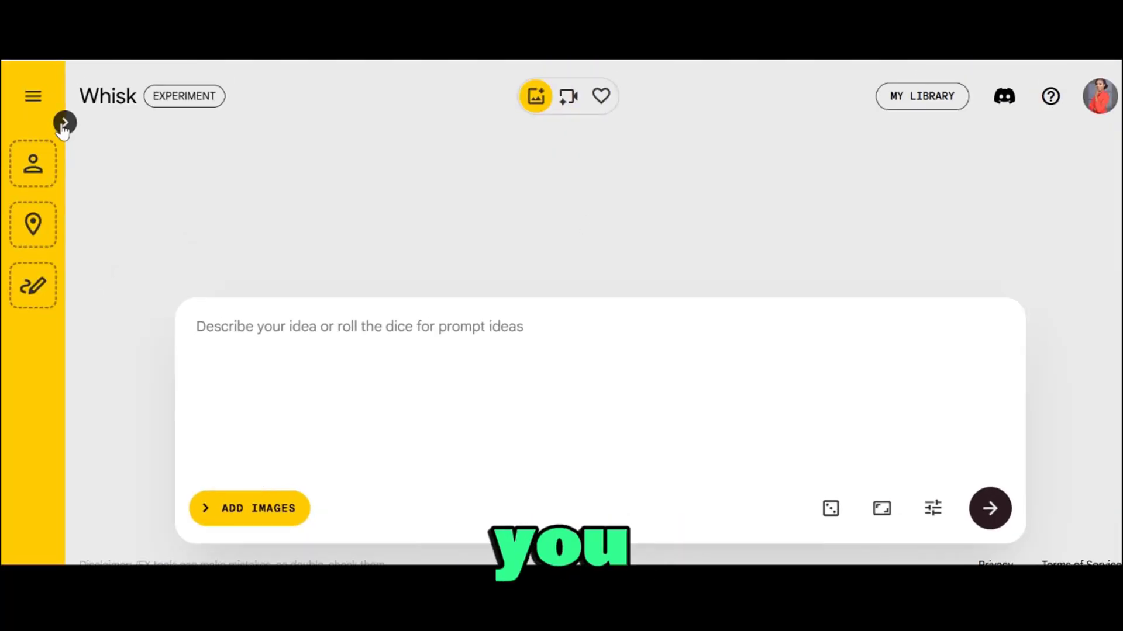
{"action": "left_click", "coordinate": [64, 123]}
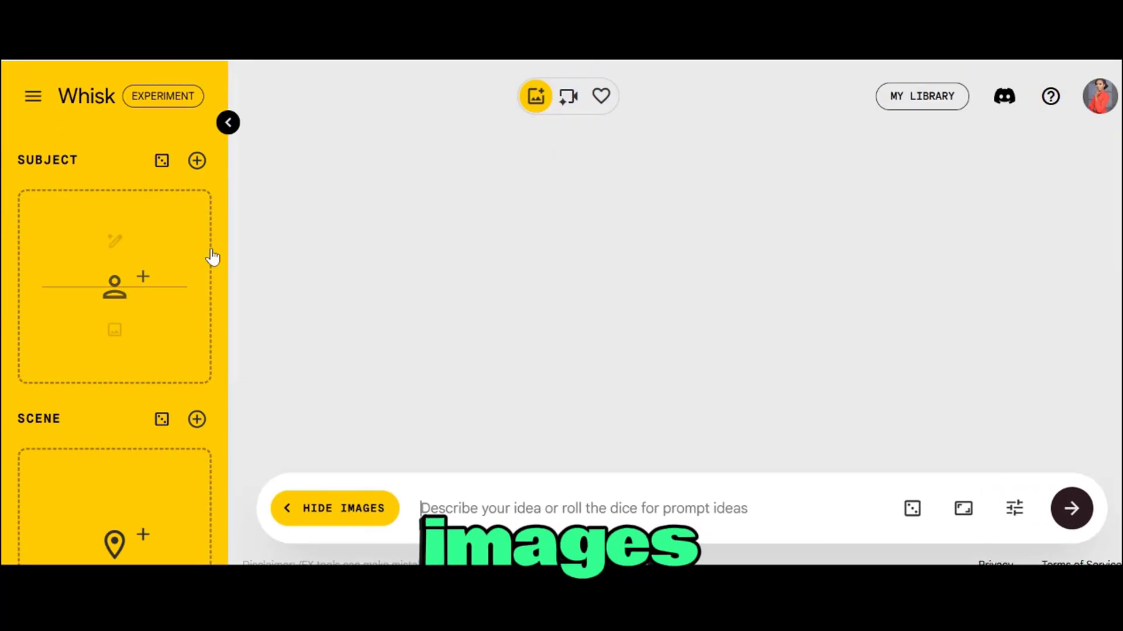
{"action": "mouse_move", "coordinate": [190, 251]}
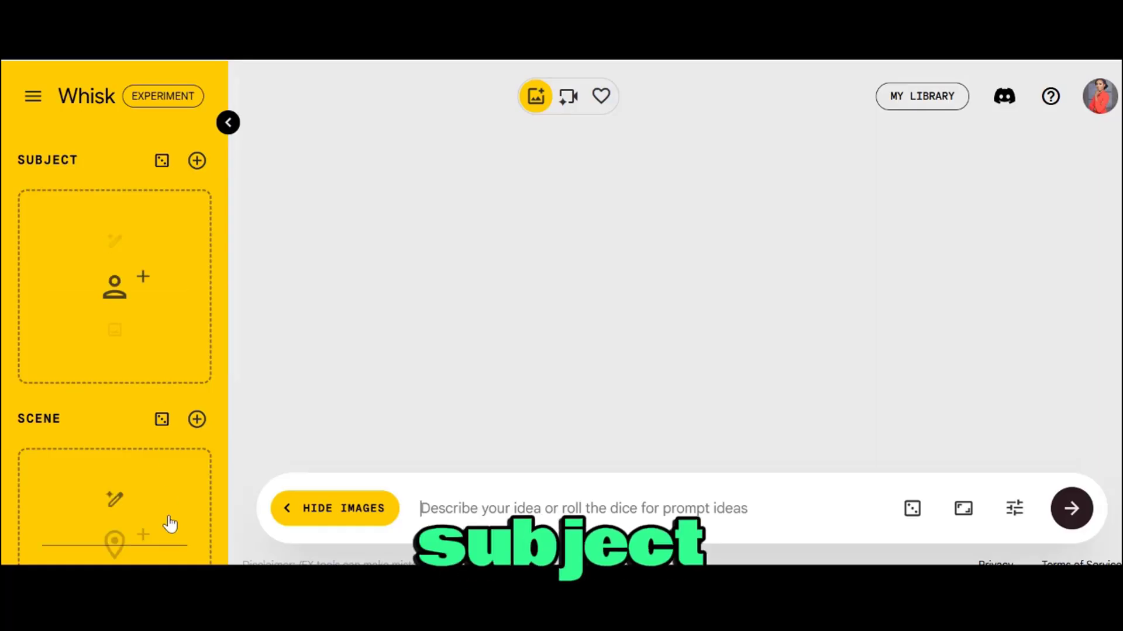
{"action": "scroll", "coordinate": [168, 525], "scroll_direction": "down", "scroll_amount": 5}
{"action": "scroll", "coordinate": [169, 525], "scroll_direction": "up", "scroll_amount": 5}
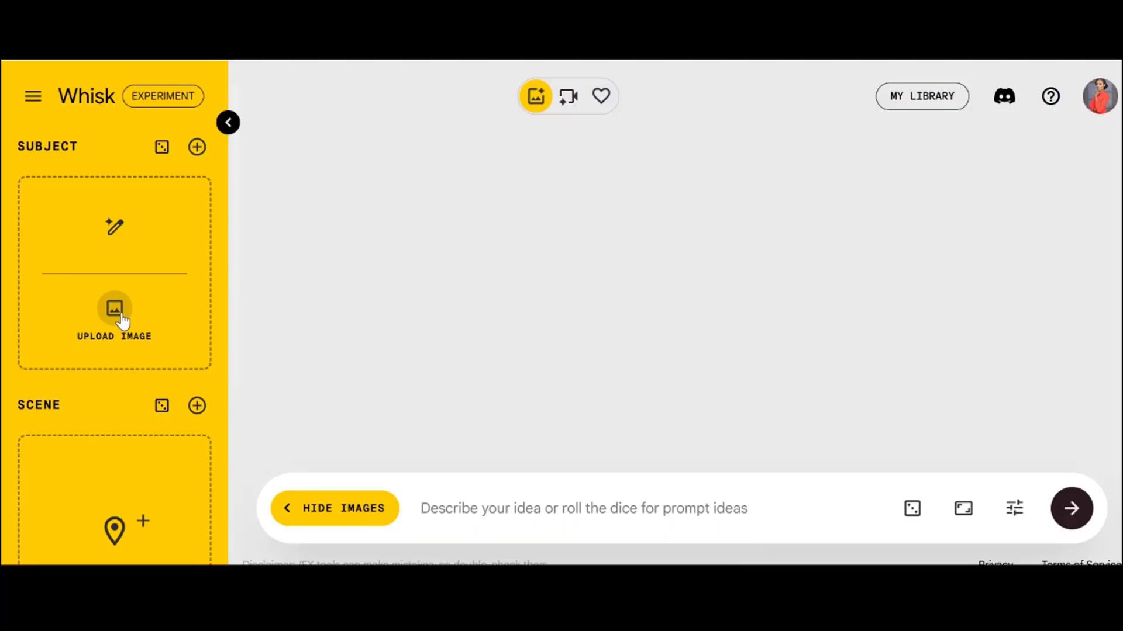
Upload the pink-dress photo as a subject and add random dinosaur, old-man and vampire subjects
{"action": "left_click", "coordinate": [119, 316]}
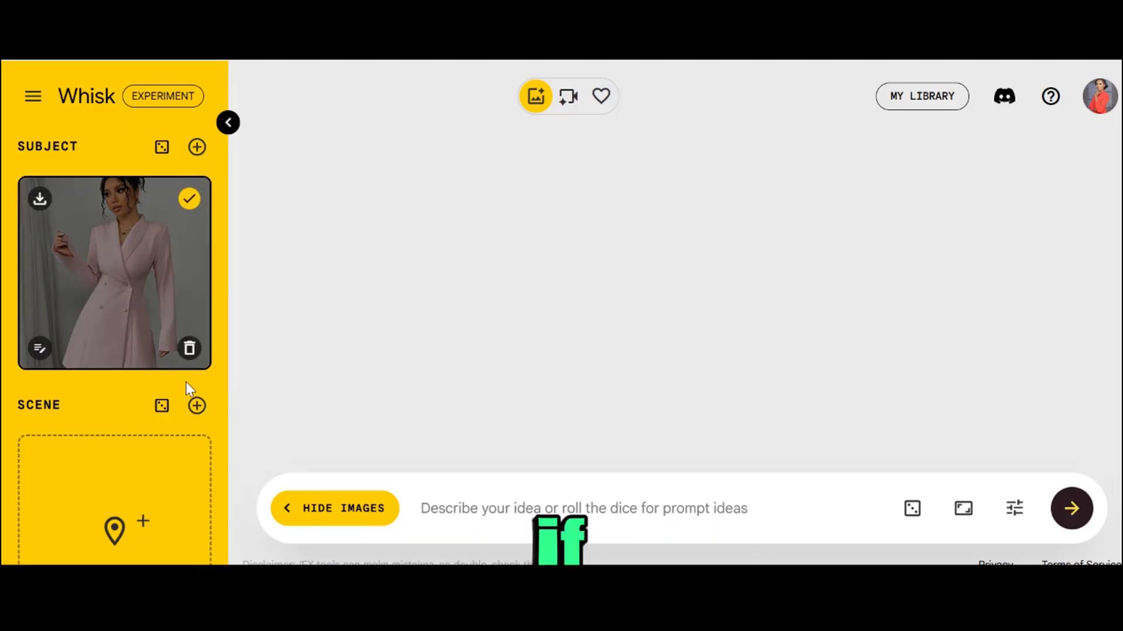
{"action": "left_click", "coordinate": [164, 151]}
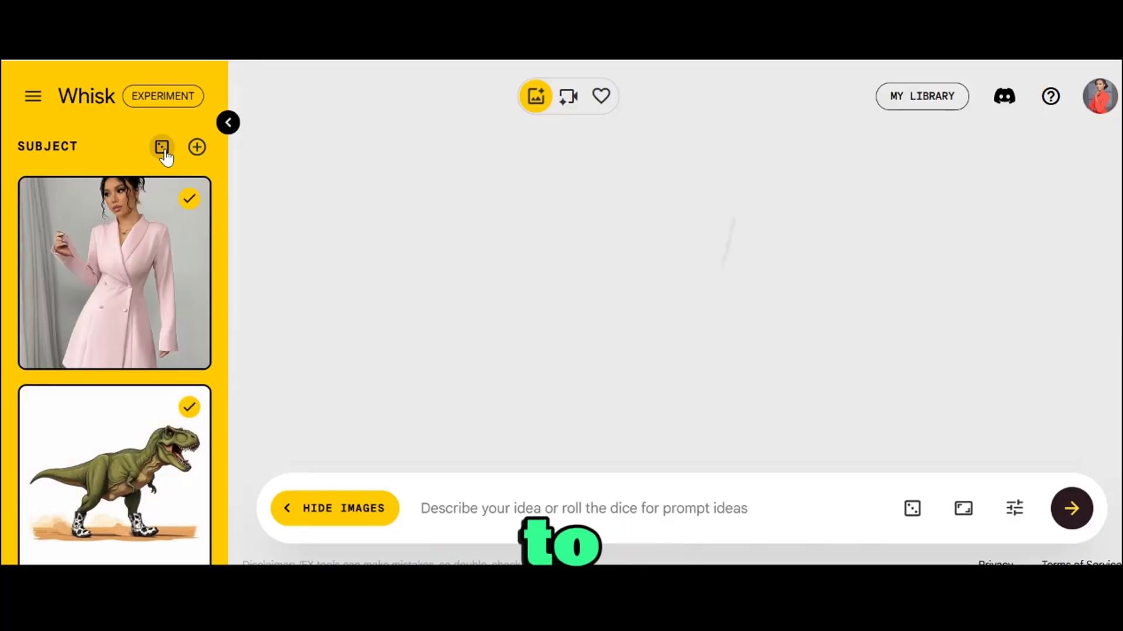
{"action": "left_click", "coordinate": [163, 149]}
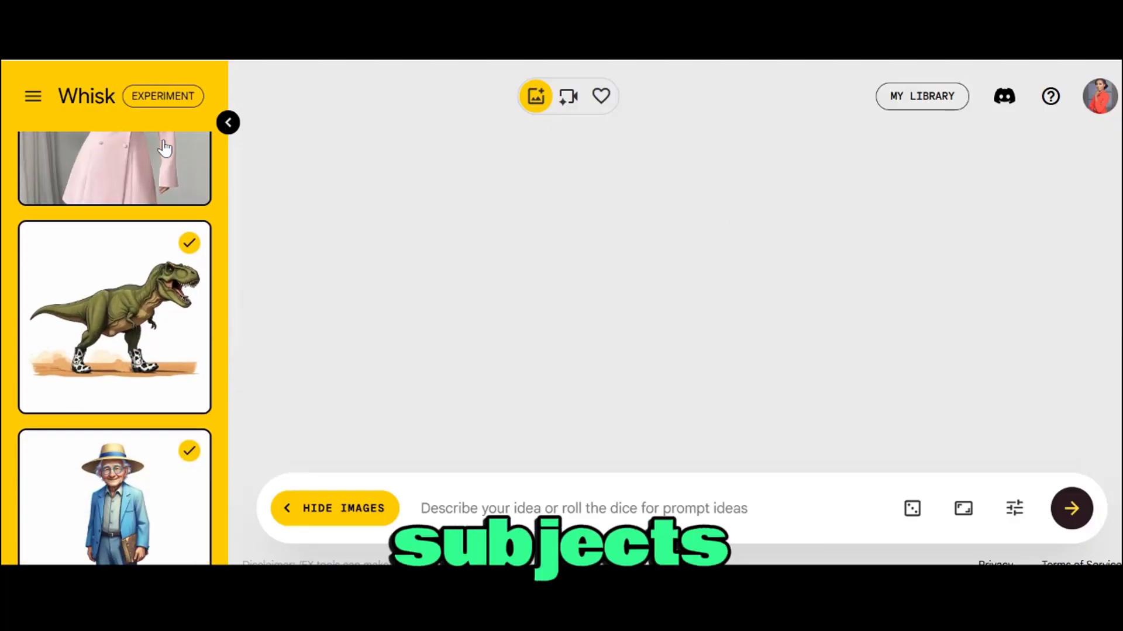
{"action": "scroll", "coordinate": [115, 175], "scroll_direction": "up", "scroll_amount": 2}
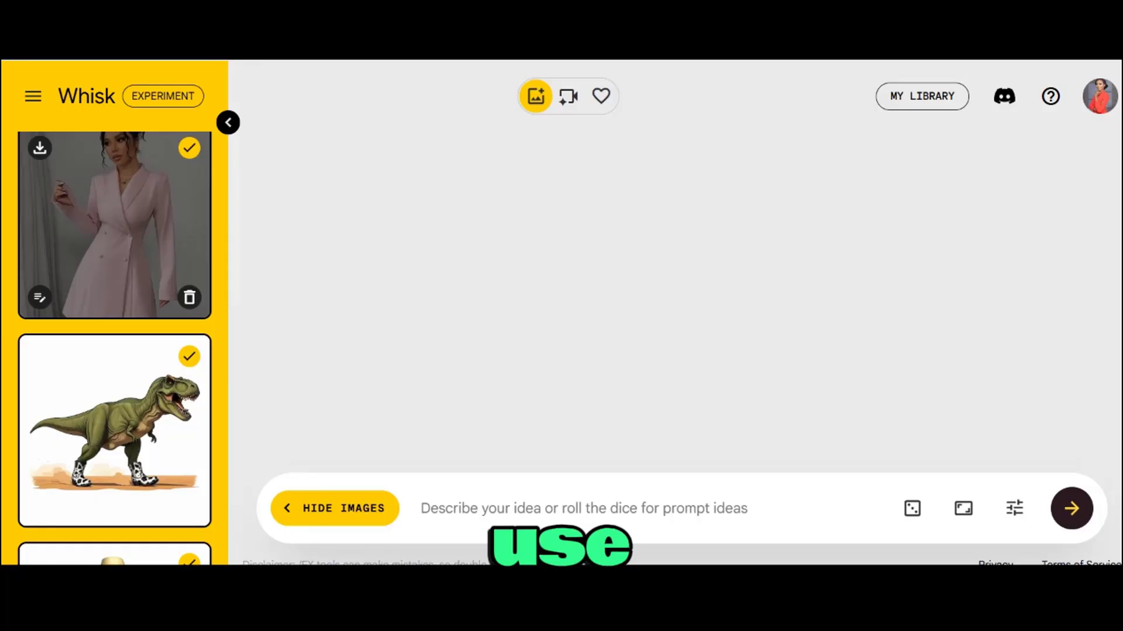
{"action": "scroll", "coordinate": [161, 163], "scroll_direction": "down", "scroll_amount": 3}
{"action": "scroll", "coordinate": [161, 165], "scroll_direction": "down", "scroll_amount": 2}
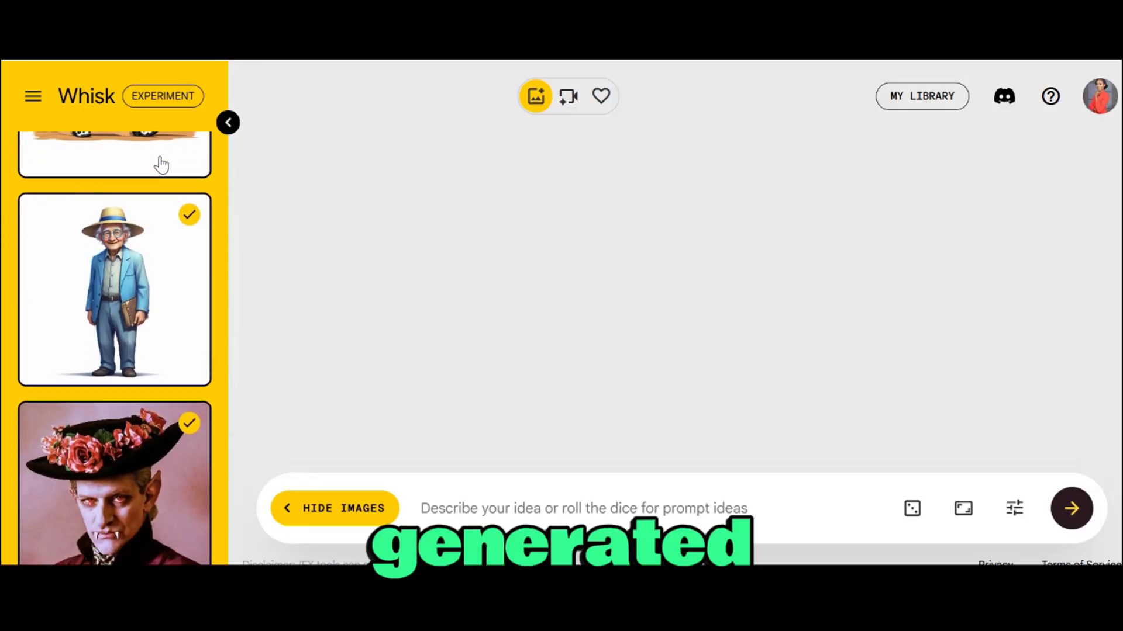
{"action": "scroll", "coordinate": [161, 165], "scroll_direction": "down", "scroll_amount": 2}
{"action": "scroll", "coordinate": [161, 166], "scroll_direction": "up", "scroll_amount": 3}
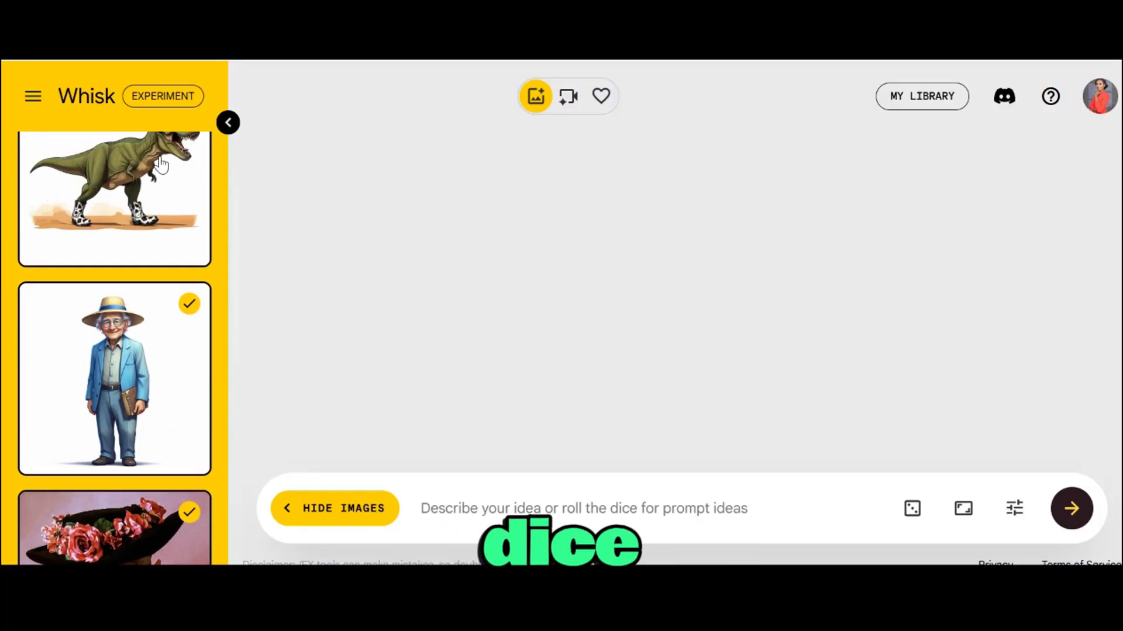
{"action": "scroll", "coordinate": [161, 166], "scroll_direction": "up", "scroll_amount": 4}
{"action": "scroll", "coordinate": [162, 166], "scroll_direction": "down", "scroll_amount": 4}
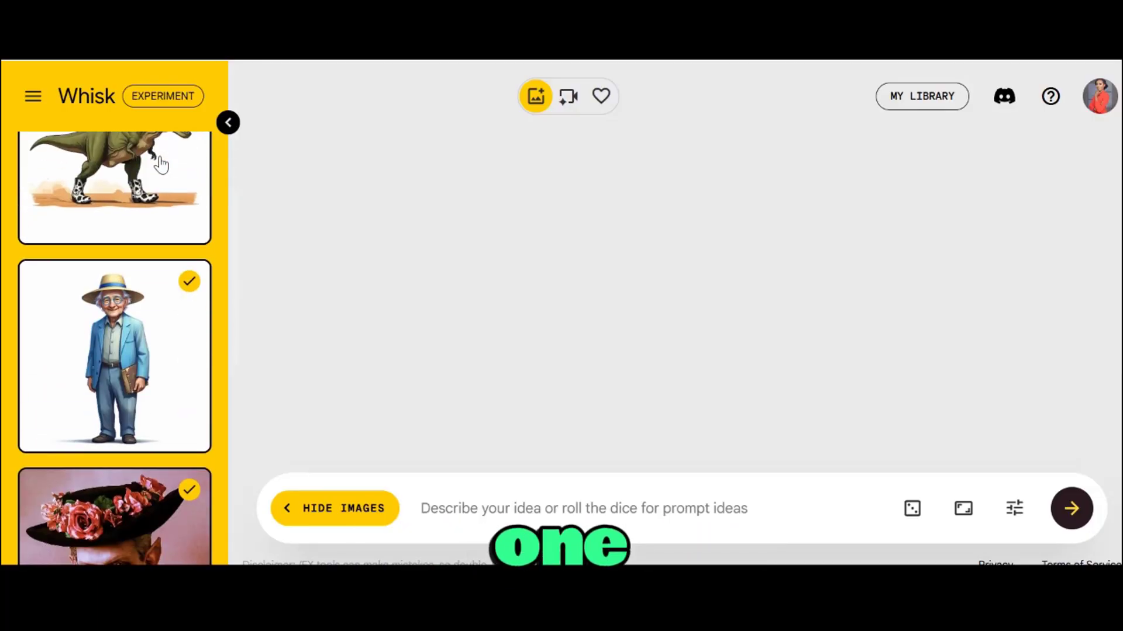
{"action": "scroll", "coordinate": [161, 165], "scroll_direction": "up", "scroll_amount": 3}
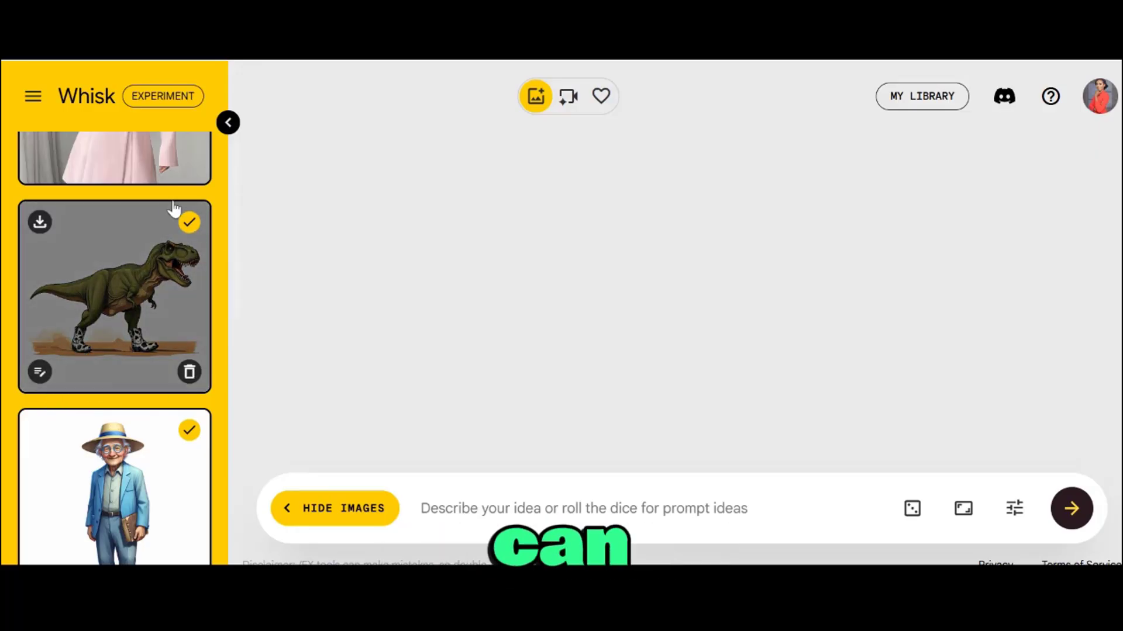
Refine the booted T-rex with 'a Tyrannosaurus Rex eating pizza' and keep the top result
{"action": "left_click", "coordinate": [41, 374]}
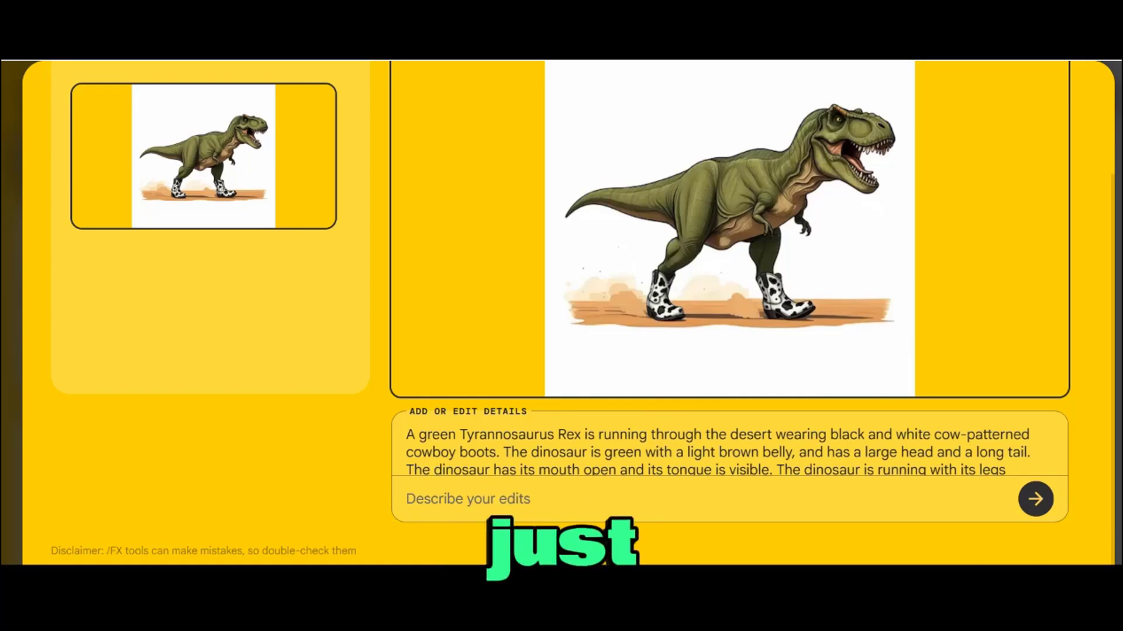
{"action": "left_click", "coordinate": [509, 500]}
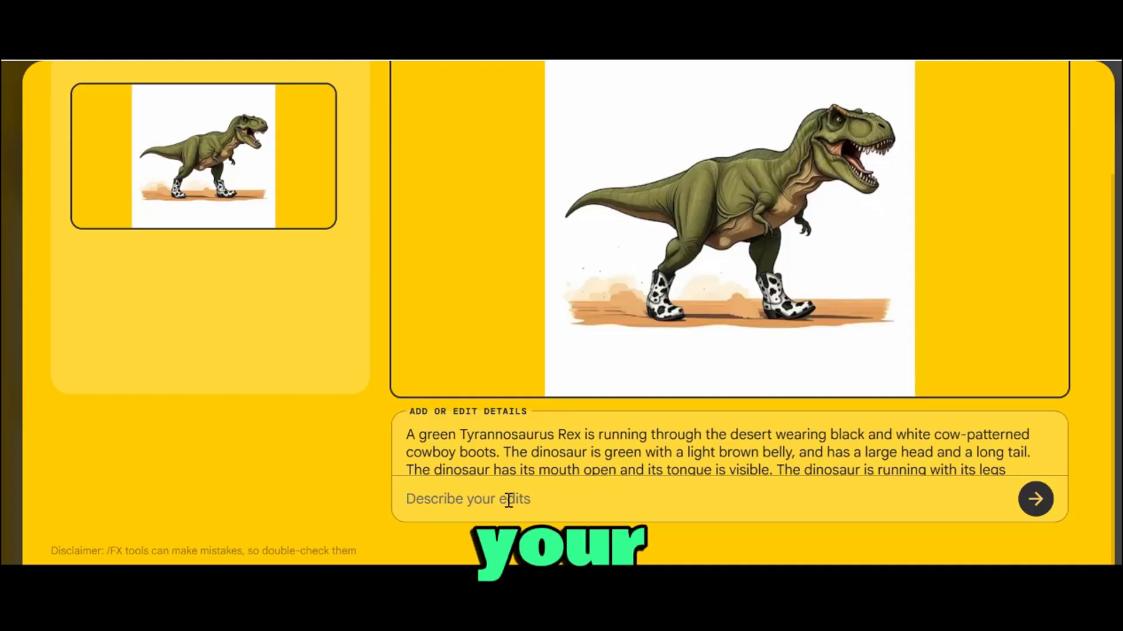
{"action": "type", "text": "a Tyrannosaurus Rex eating pizza"}
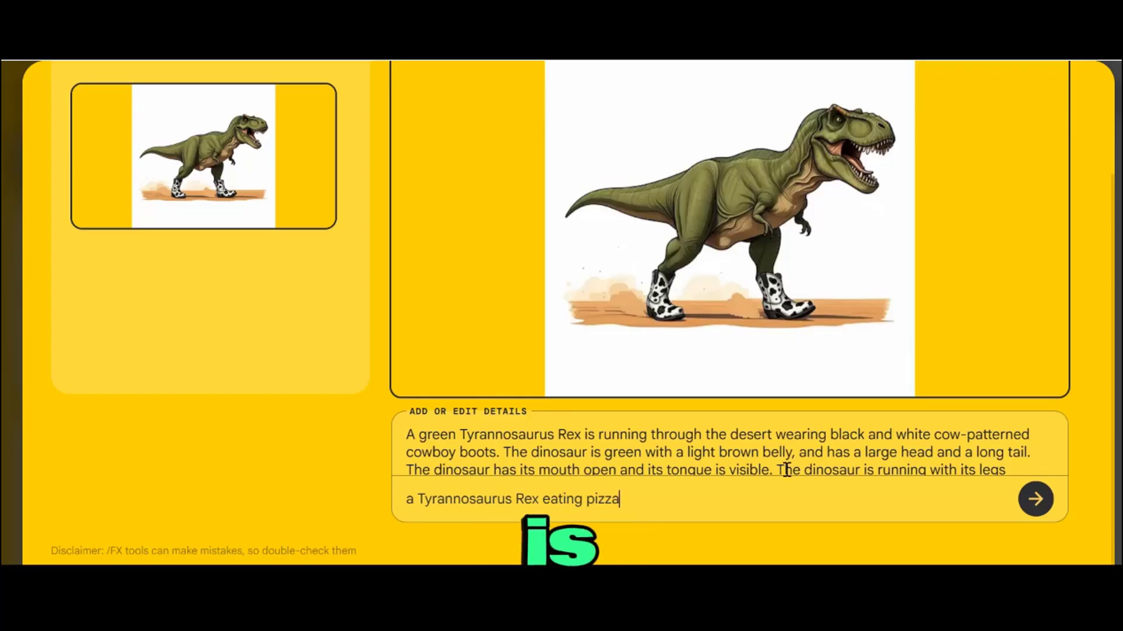
{"action": "left_click", "coordinate": [1039, 506]}
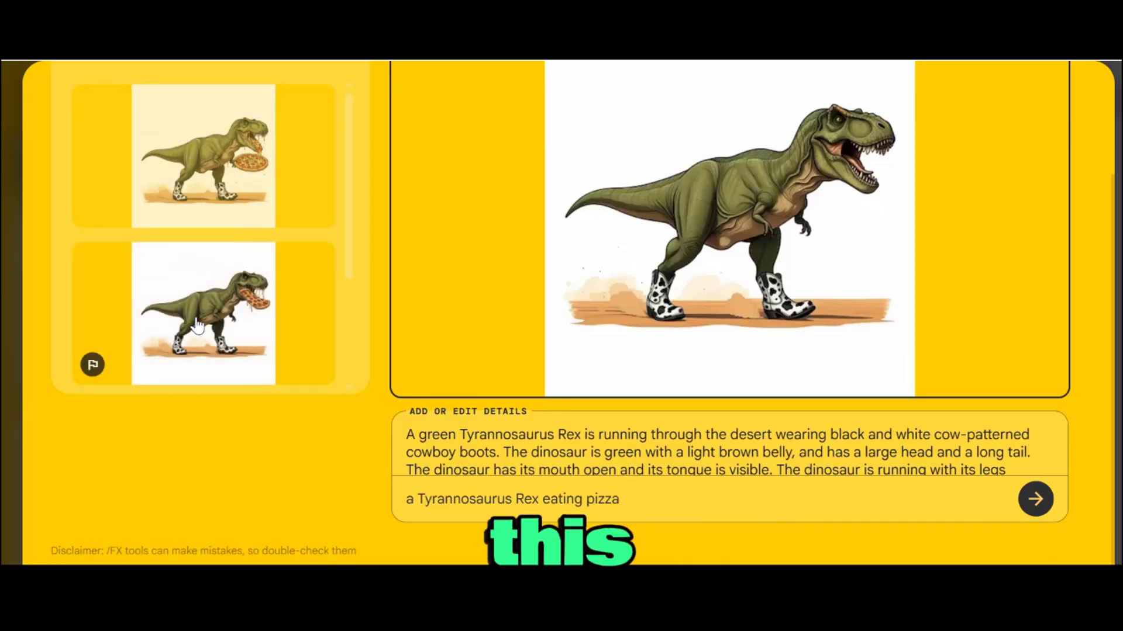
{"action": "left_click_drag", "start_coordinate": [344, 179], "coordinate": [319, 153]}
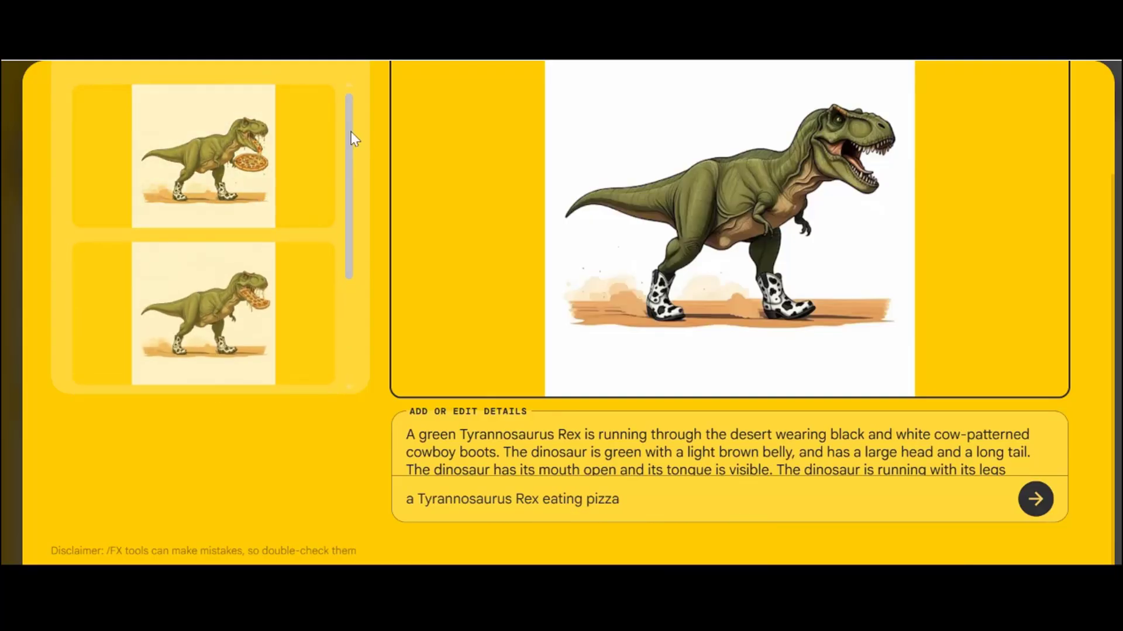
{"action": "scroll", "coordinate": [355, 152], "scroll_direction": "down", "scroll_amount": 1}
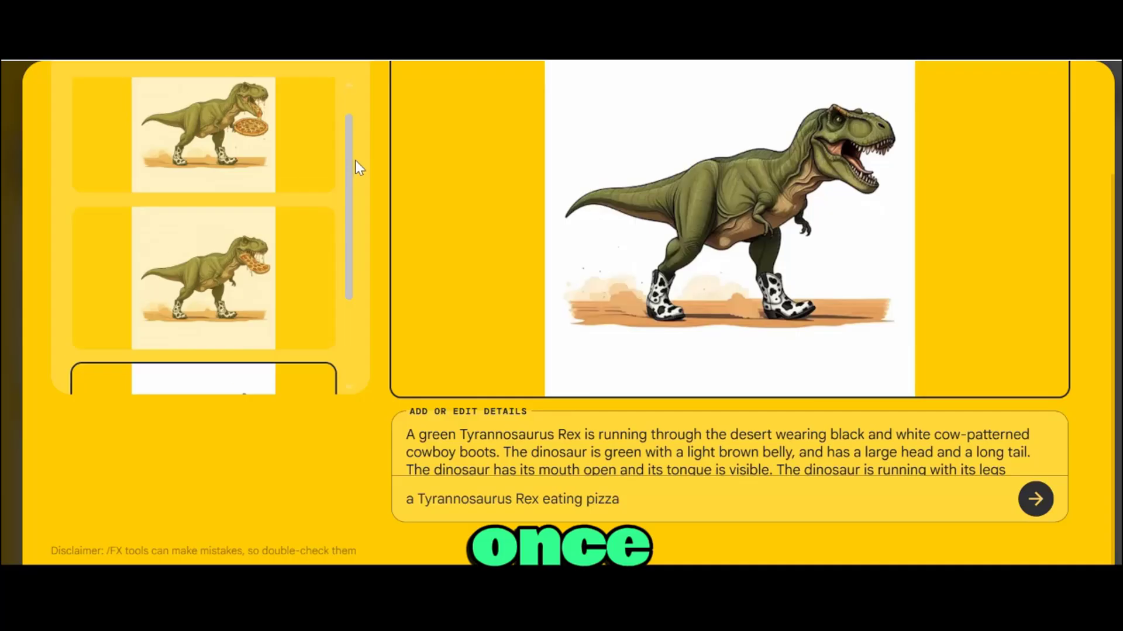
{"action": "left_click", "coordinate": [249, 125]}
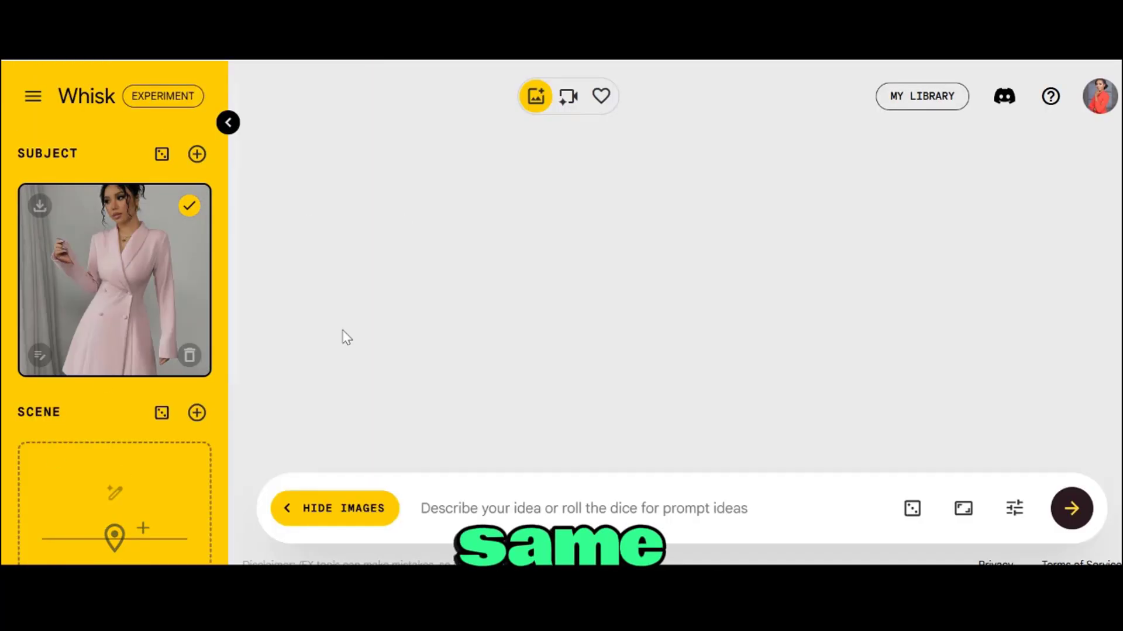
Set the Parisian café terrace photo as the scene, prompting 'the woman is sitting outside and sipping wine'
{"action": "scroll", "coordinate": [163, 504], "scroll_direction": "down", "scroll_amount": 4}
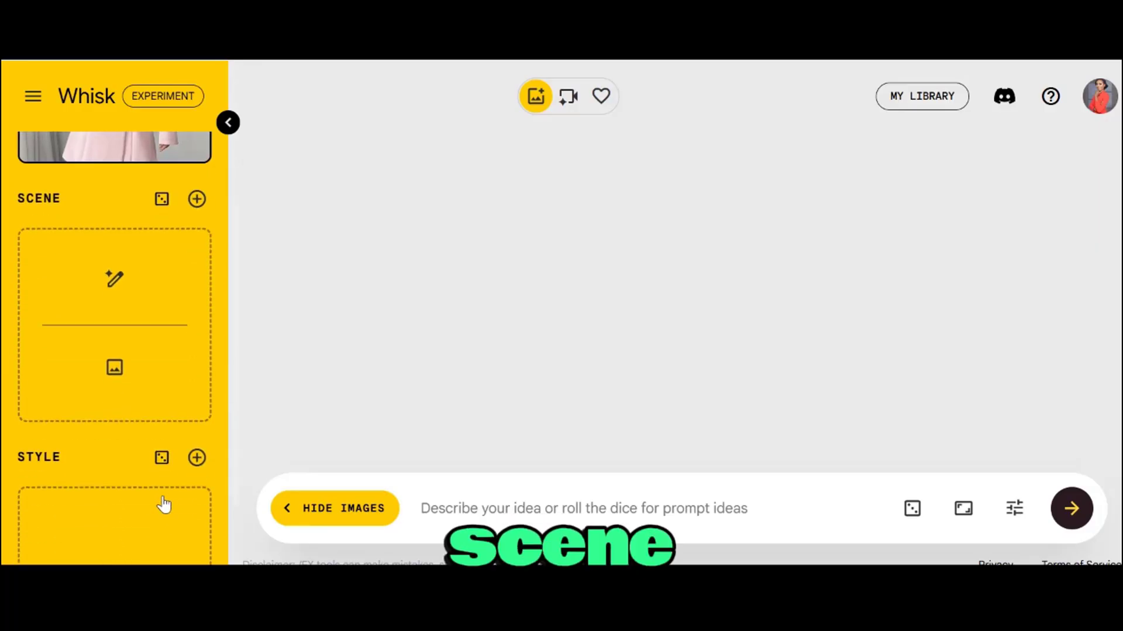
{"action": "scroll", "coordinate": [124, 251], "scroll_direction": "up", "scroll_amount": 2}
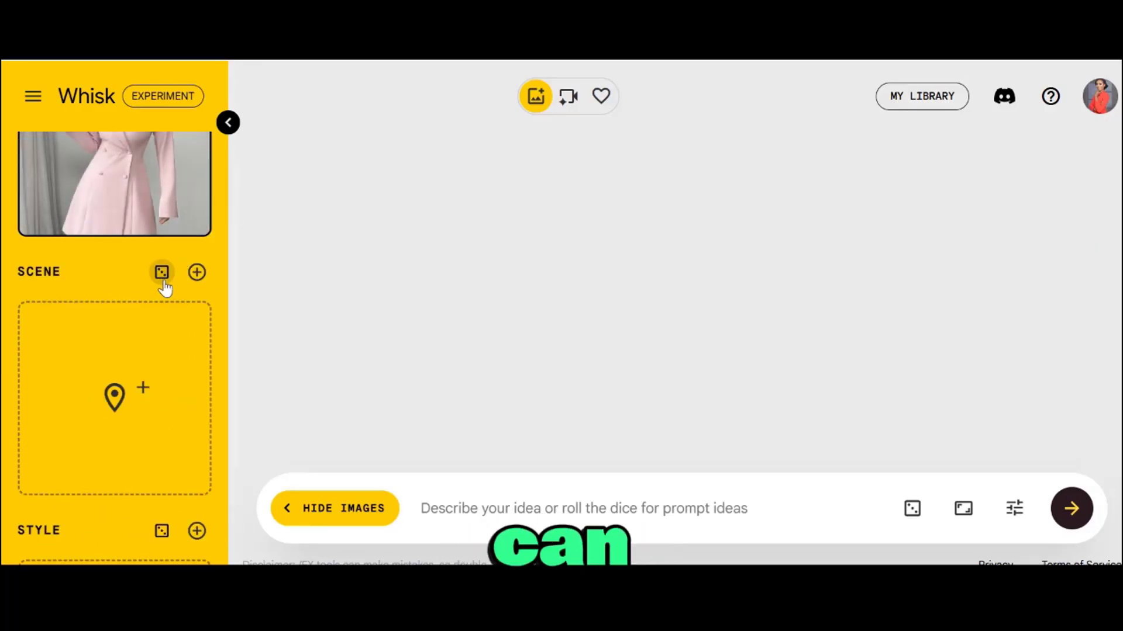
{"action": "left_click", "coordinate": [162, 274]}
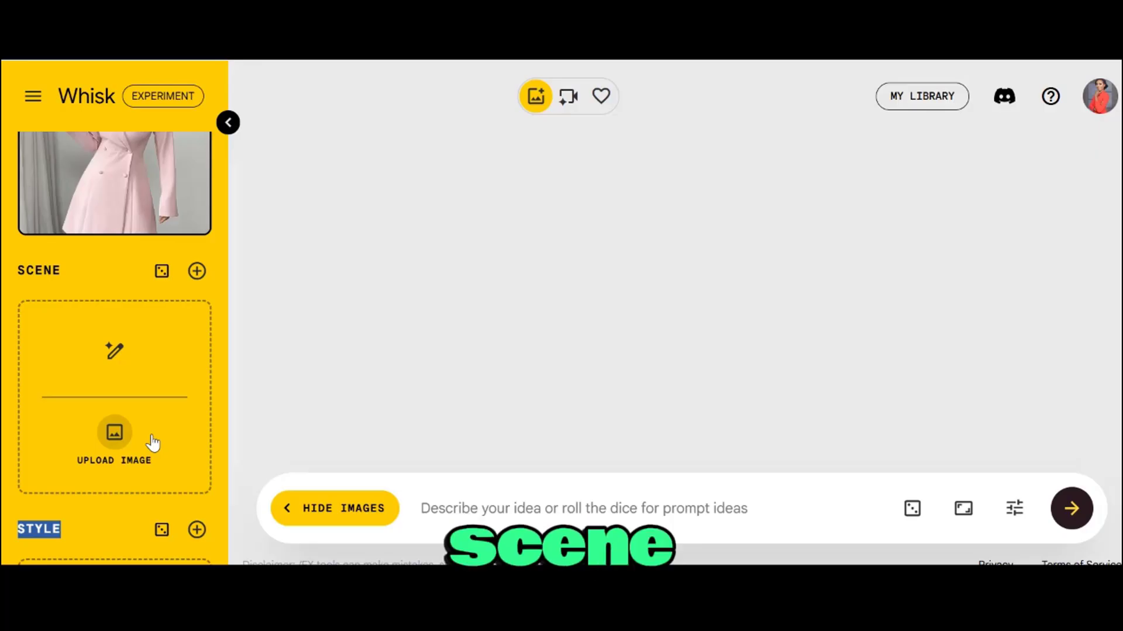
{"action": "scroll", "coordinate": [152, 442], "scroll_direction": "up", "scroll_amount": 3}
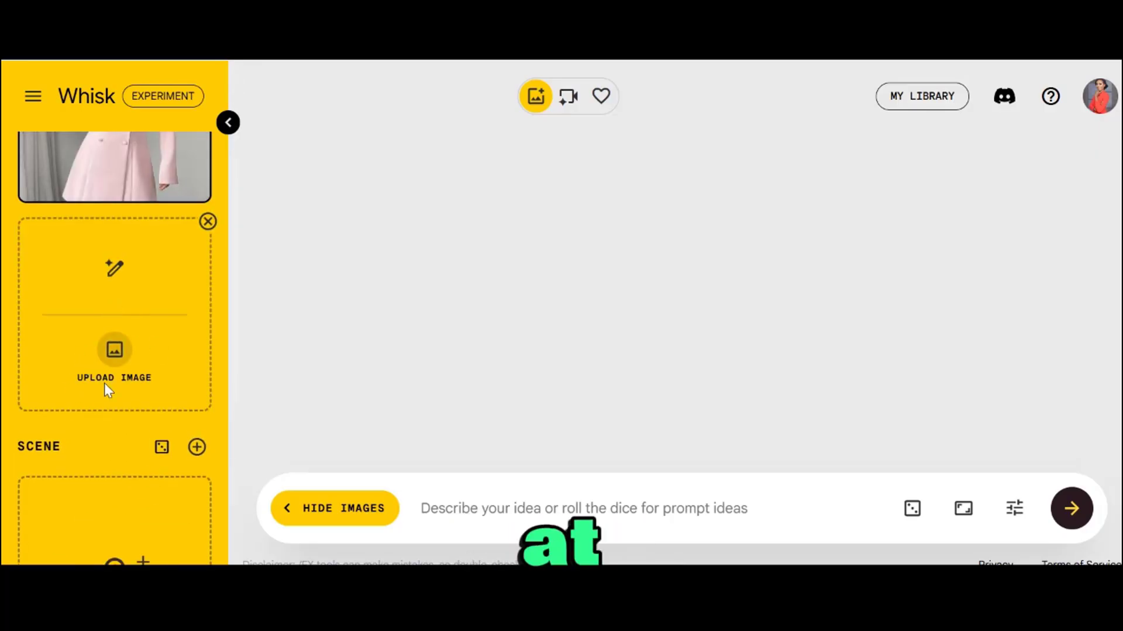
{"action": "left_click", "coordinate": [126, 351]}
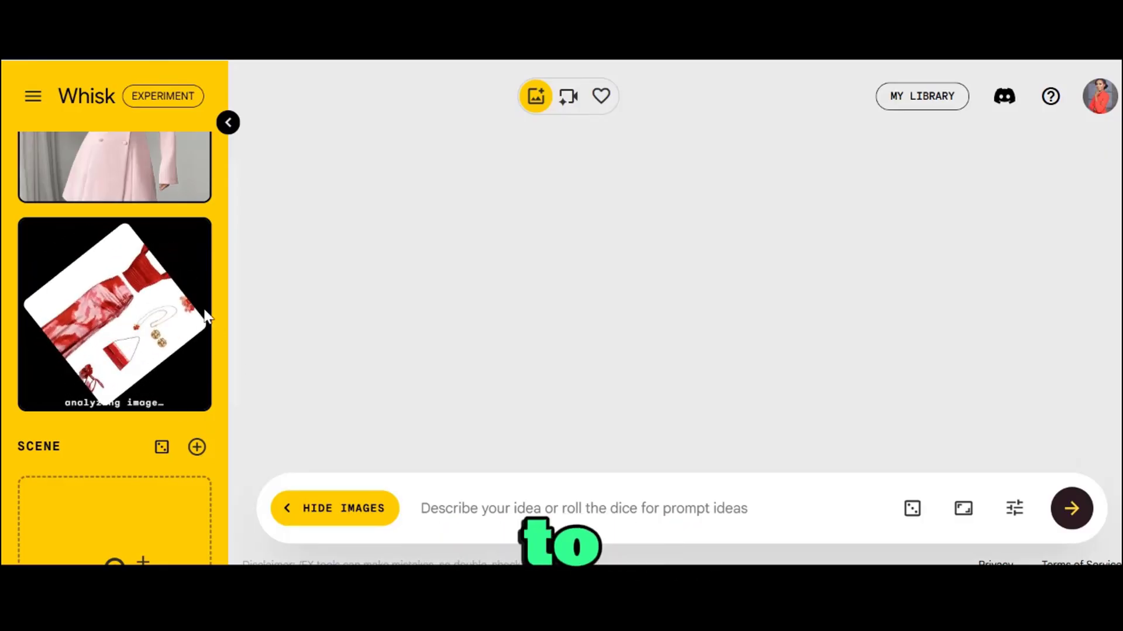
{"action": "scroll", "coordinate": [142, 328], "scroll_direction": "down", "scroll_amount": 2}
{"action": "scroll", "coordinate": [142, 329], "scroll_direction": "down", "scroll_amount": 1}
{"action": "left_click_drag", "start_coordinate": [117, 443], "coordinate": [150, 501]}
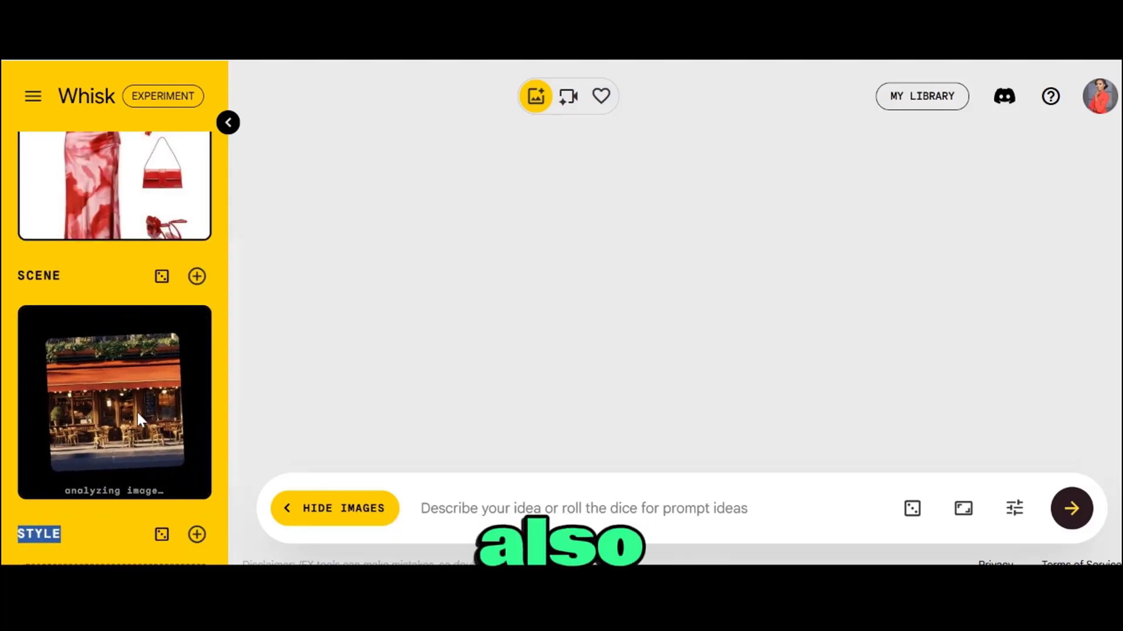
{"action": "scroll", "coordinate": [138, 413], "scroll_direction": "down", "scroll_amount": 3}
{"action": "mouse_move", "coordinate": [111, 502]}
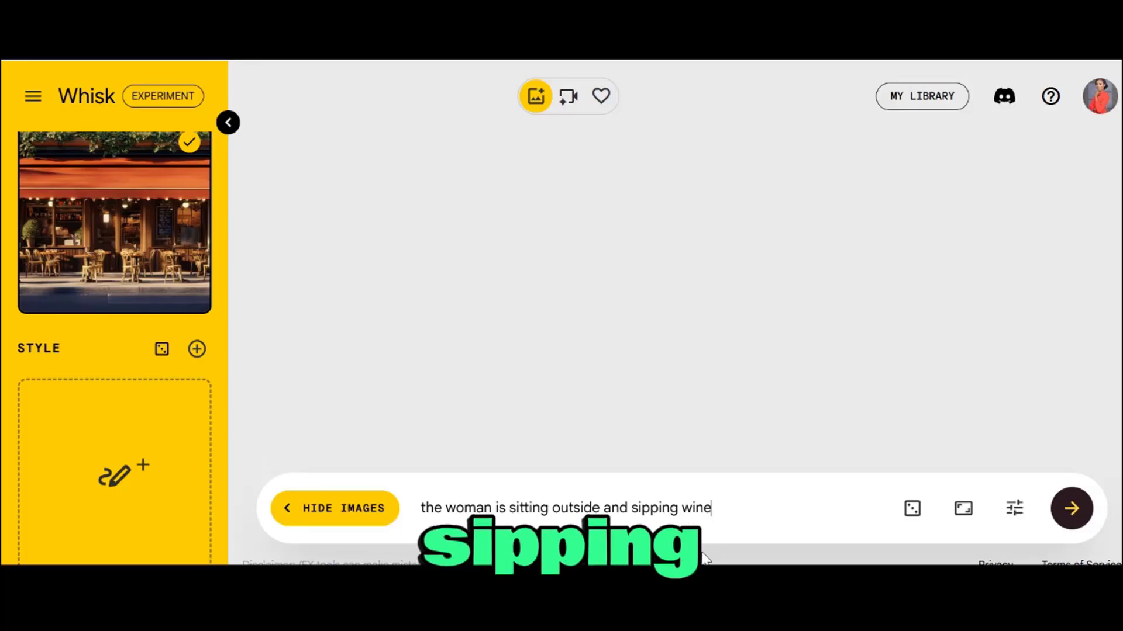
Keep the 16:9 aspect ratio and lock the generation seed at 290166
{"action": "left_click", "coordinate": [965, 509]}
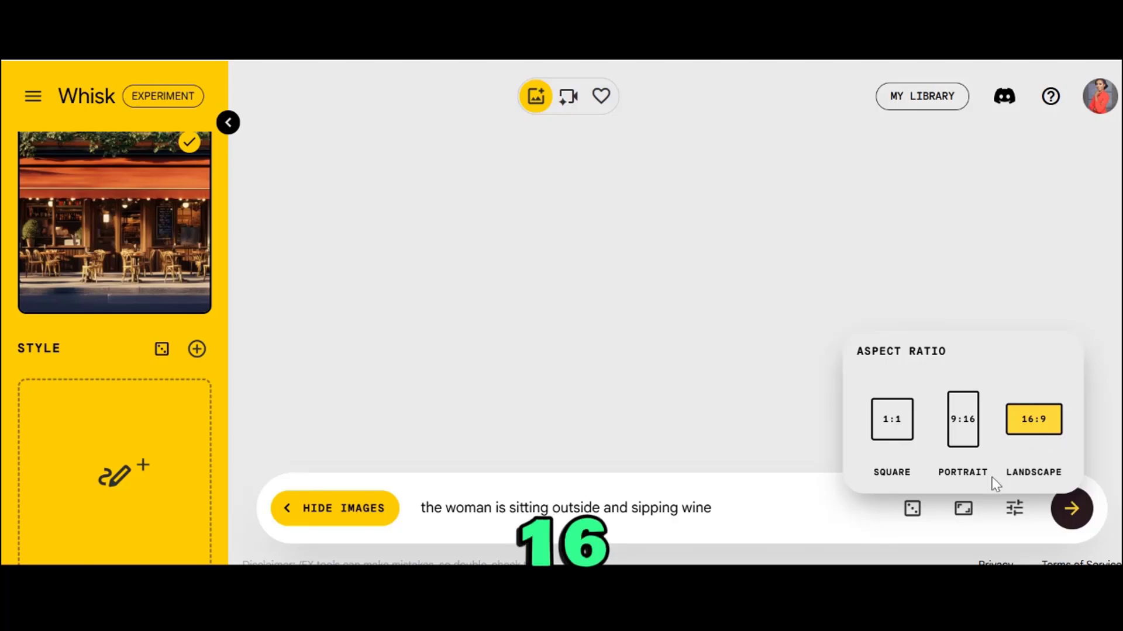
{"action": "left_click", "coordinate": [844, 510]}
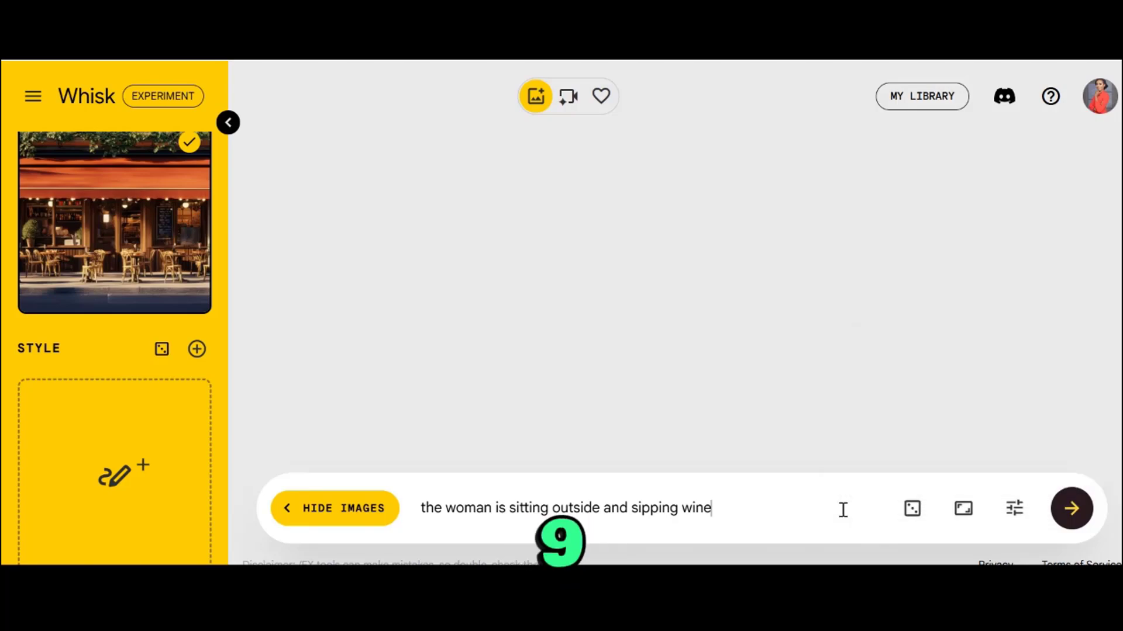
{"action": "left_click", "coordinate": [1016, 510]}
{"action": "left_click", "coordinate": [1079, 361]}
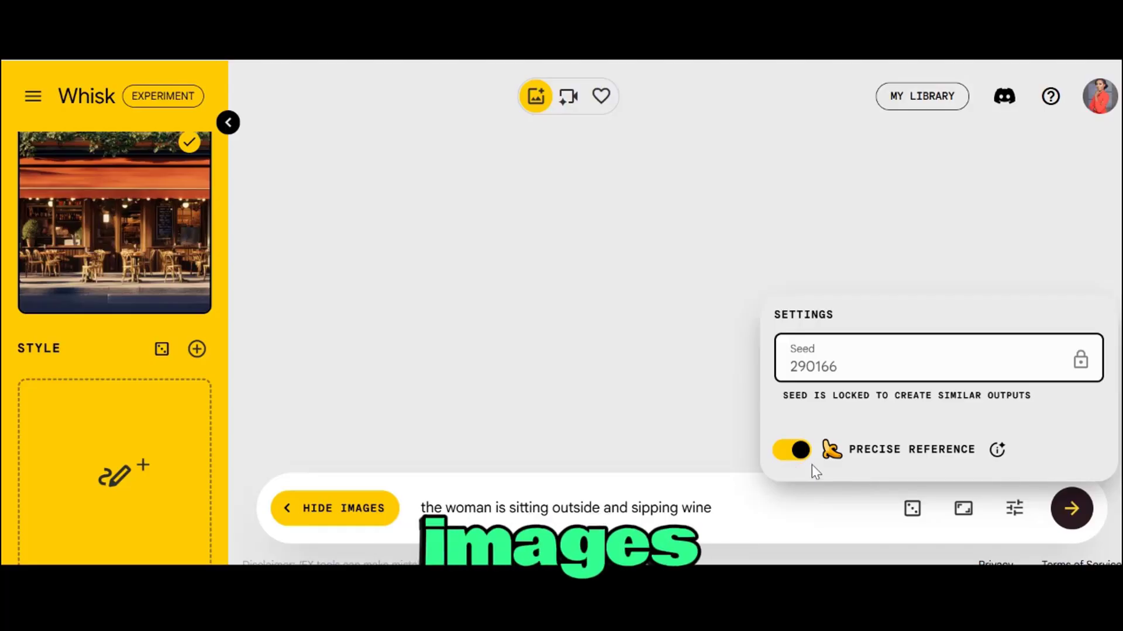
{"action": "left_click", "coordinate": [766, 511]}
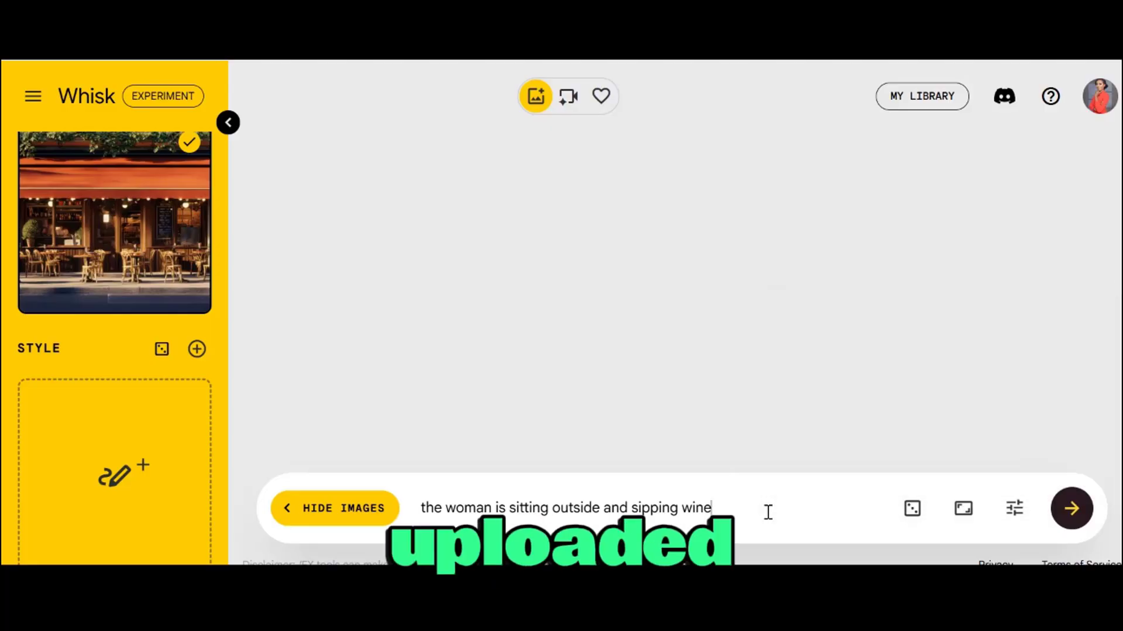
Generate four images of the woman in red sipping wine and view the first one's details
{"action": "left_click", "coordinate": [1072, 508]}
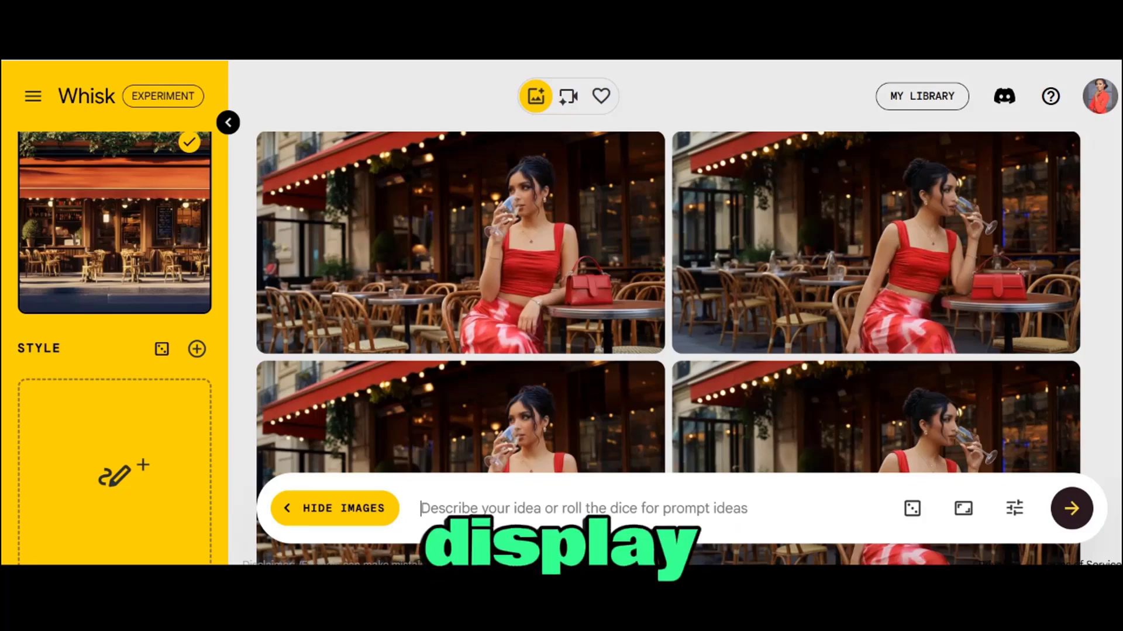
{"action": "left_click", "coordinate": [584, 228]}
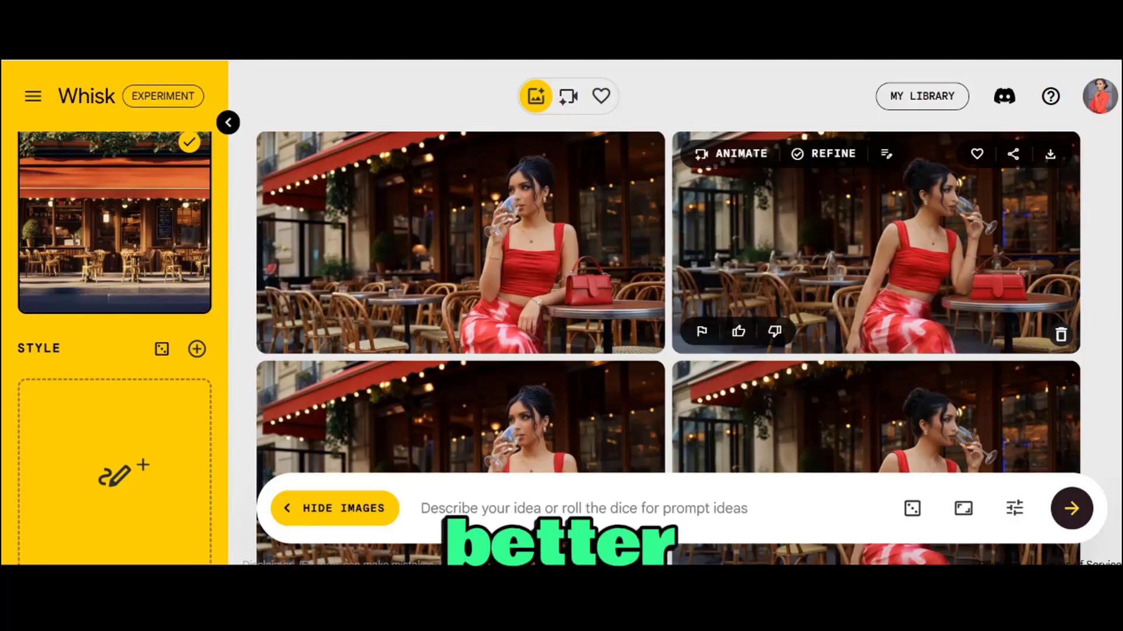
Refine the top-right café image to give her a coffee cup and a magazine on the table
{"action": "left_click", "coordinate": [830, 154]}
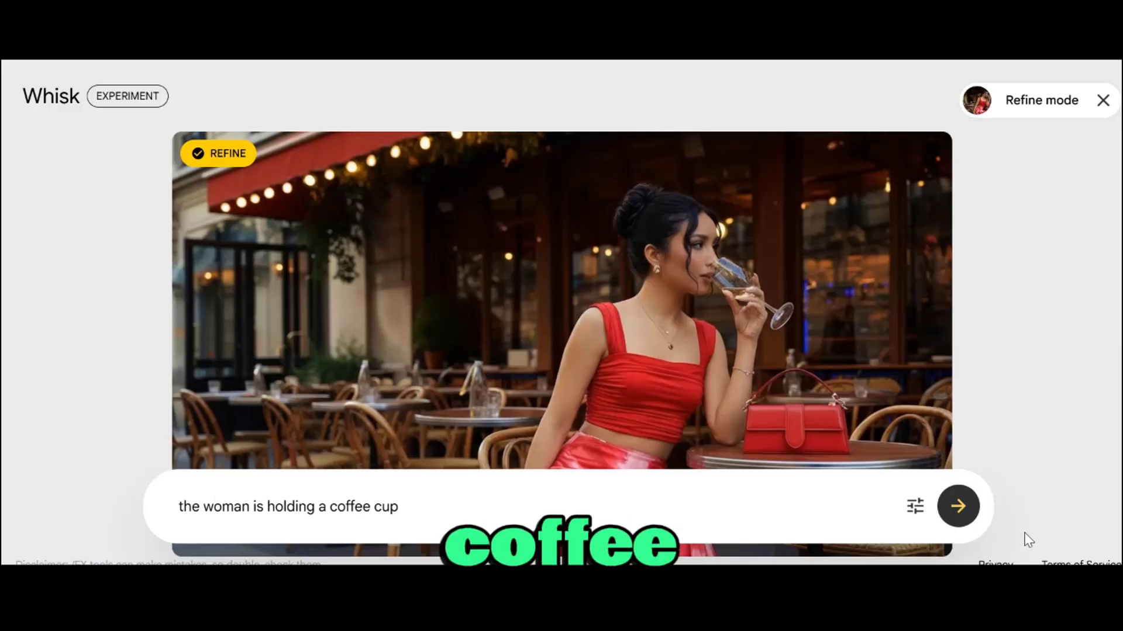
{"action": "left_click", "coordinate": [965, 512]}
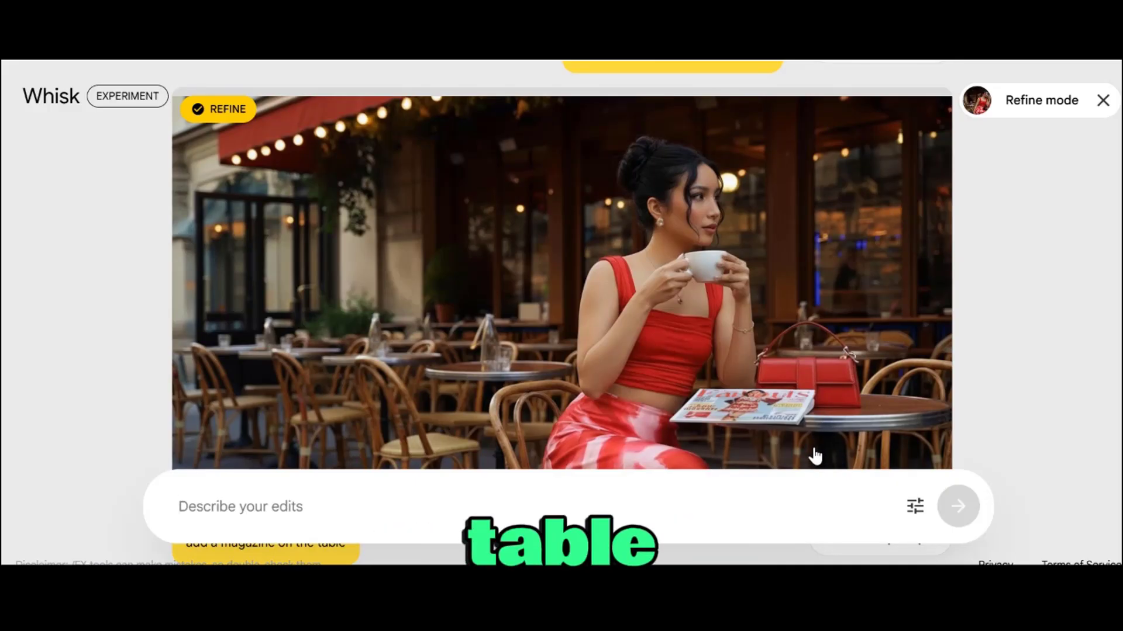
{"action": "left_click", "coordinate": [1102, 100]}
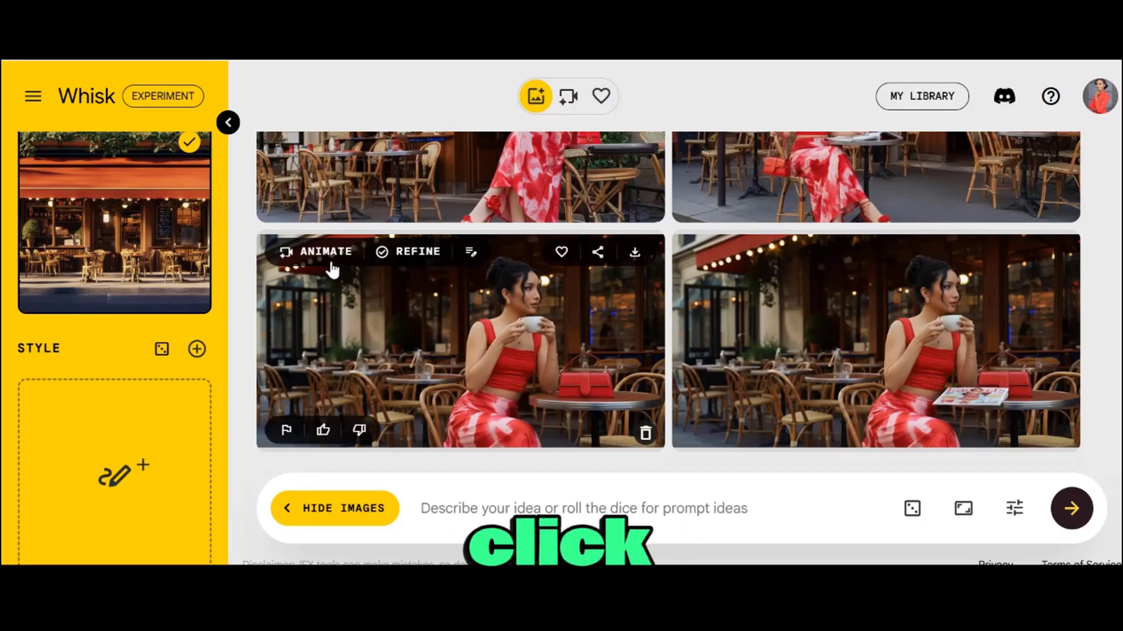
Animate the coffee-cup image: she sips coffee and praises Veo 3 and Gemini AI
{"action": "left_click", "coordinate": [293, 255]}
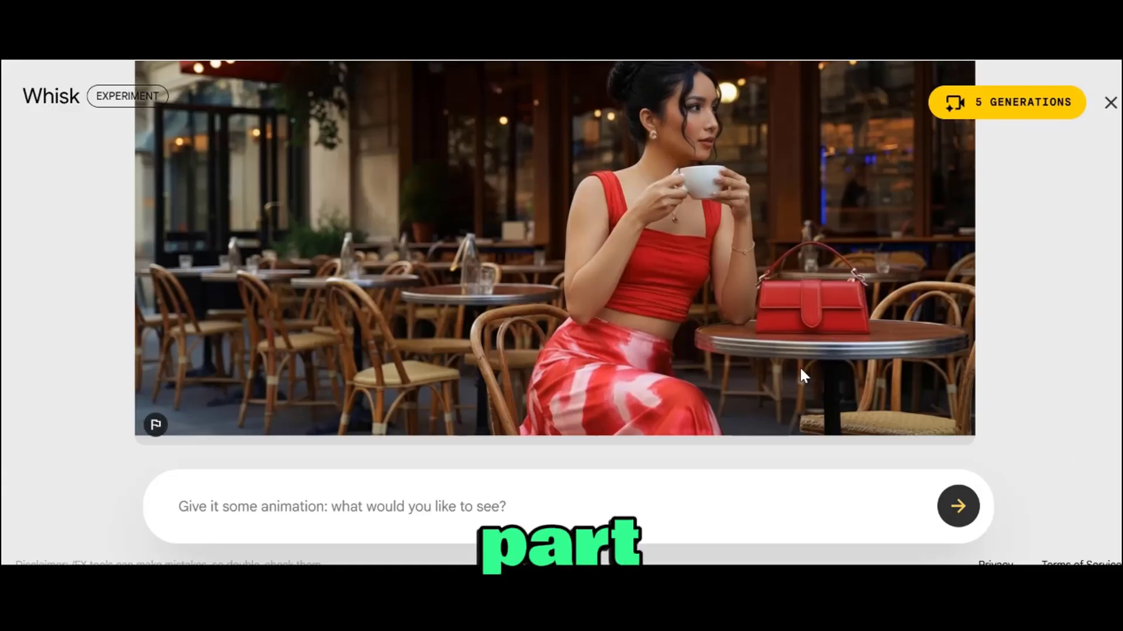
{"action": "left_click", "coordinate": [508, 504]}
{"action": "type", "text": "she takes a sip of coffee as she says \"this is the best video on veo 3 and gemini ai you would ever see on the internet, right?"}
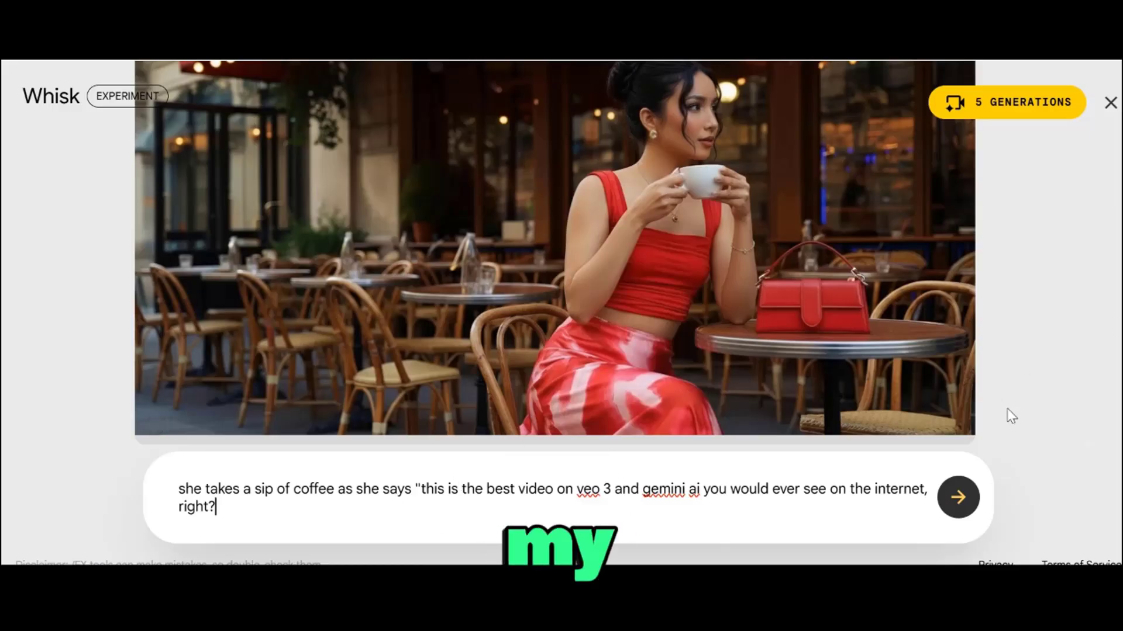
{"action": "left_click", "coordinate": [958, 498]}
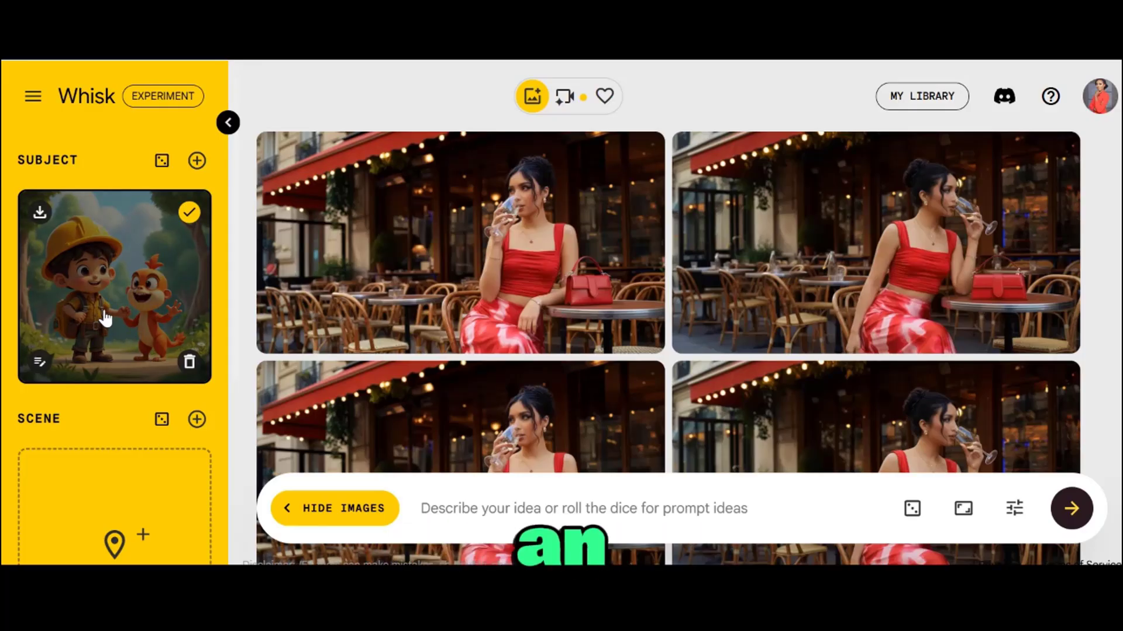
Generate a scene image from the text 'give me an animated desert scene'
{"action": "scroll", "coordinate": [106, 318], "scroll_direction": "down", "scroll_amount": 2}
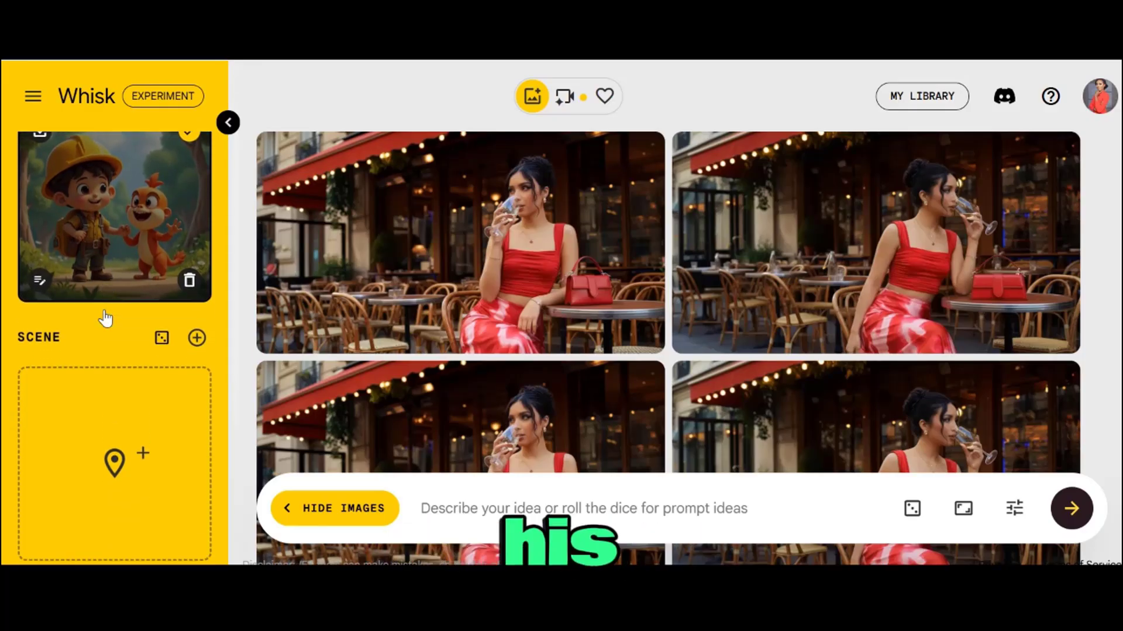
{"action": "scroll", "coordinate": [106, 319], "scroll_direction": "up", "scroll_amount": 1}
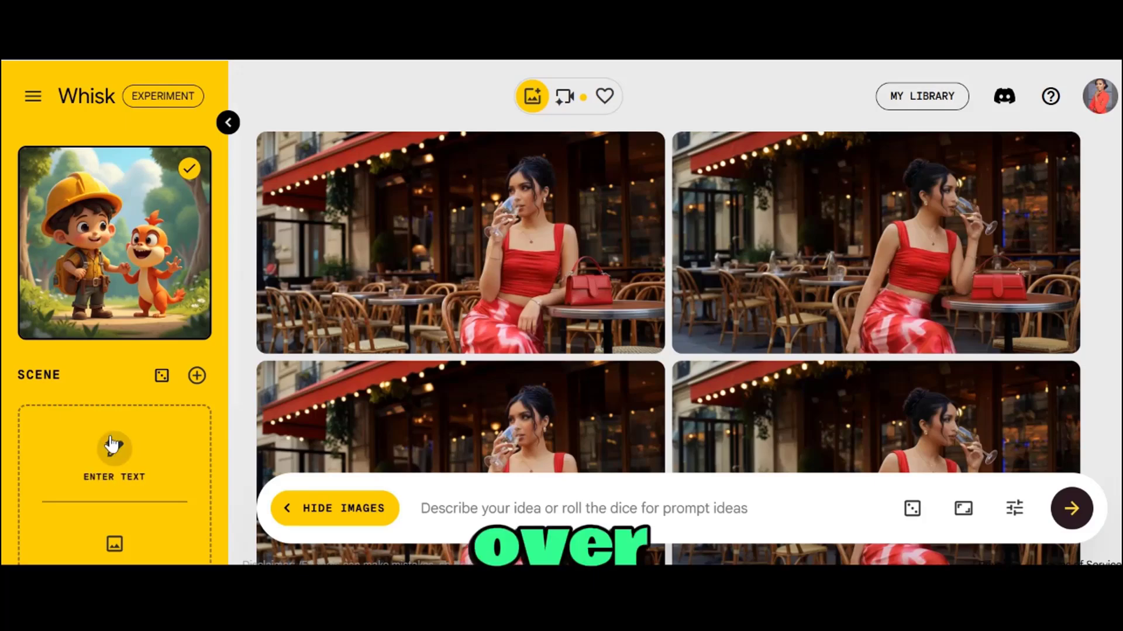
{"action": "left_click", "coordinate": [114, 454]}
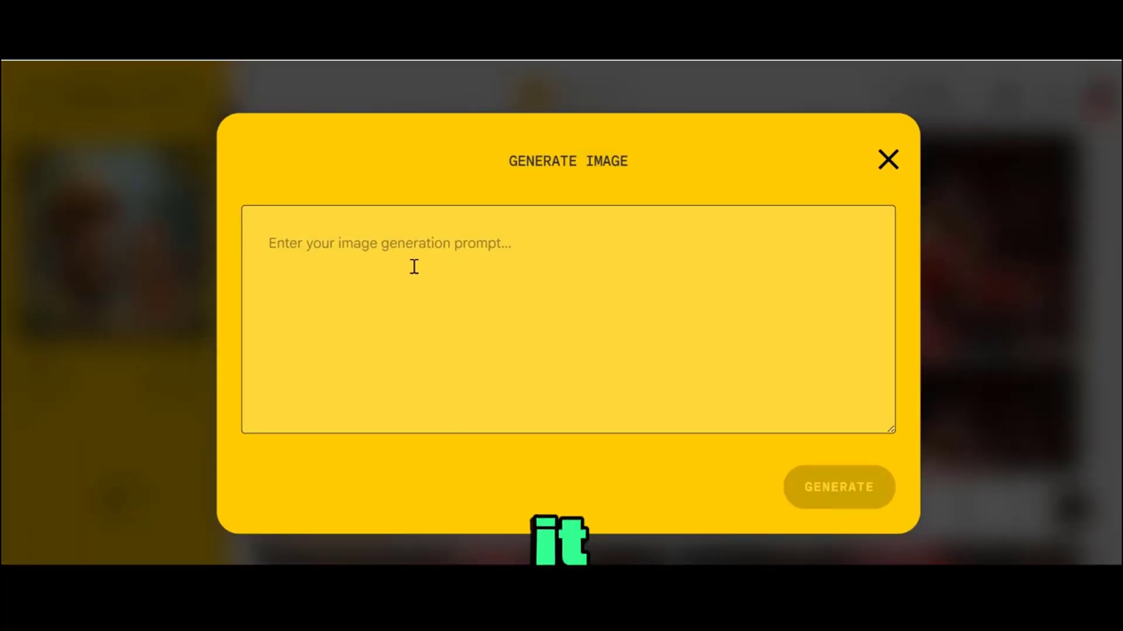
{"action": "type", "text": "Tyrannosaurus Rex"}
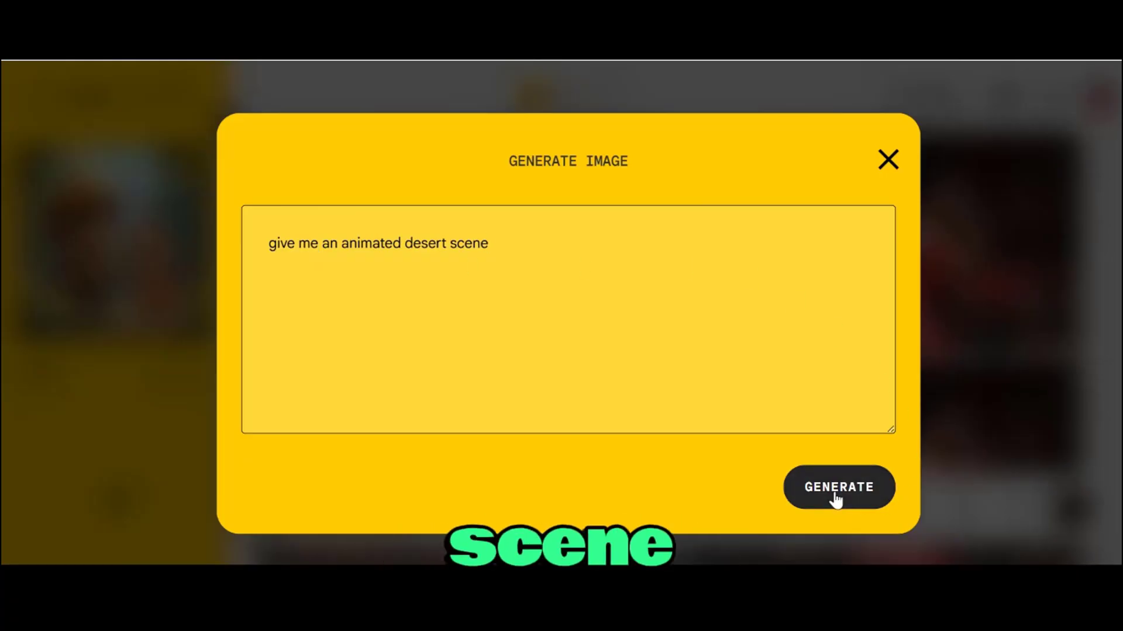
{"action": "left_click", "coordinate": [837, 491]}
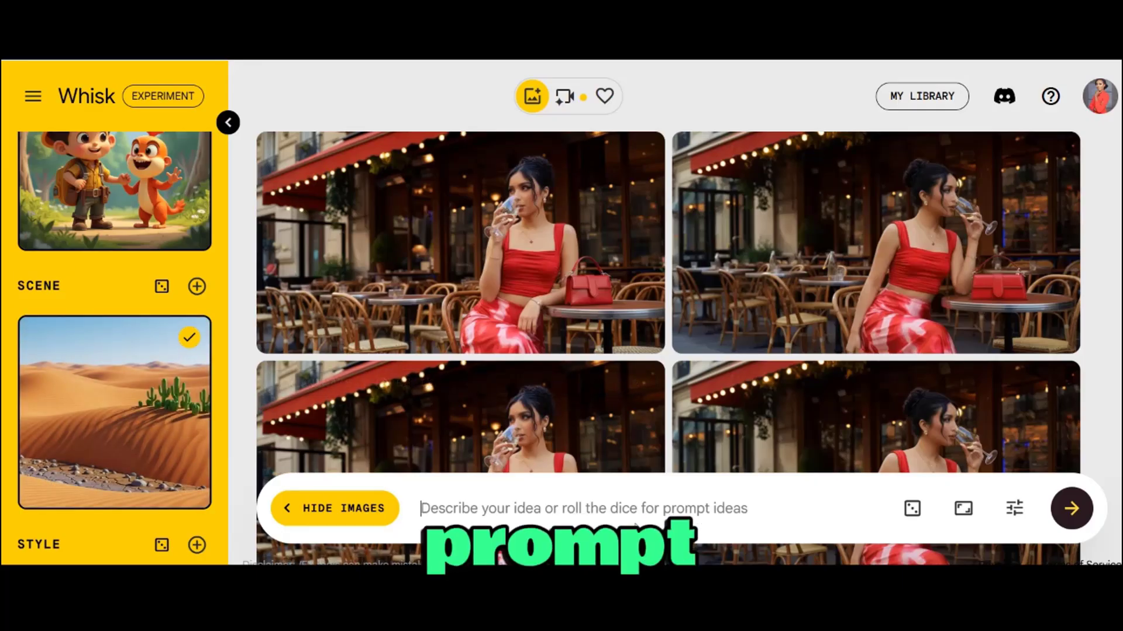
Generate 16:9 images from the prompt 'the boy and his animal walking in the desert'
{"action": "left_click", "coordinate": [643, 528]}
{"action": "type", "text": "the boy and his animal walking in the desert"}
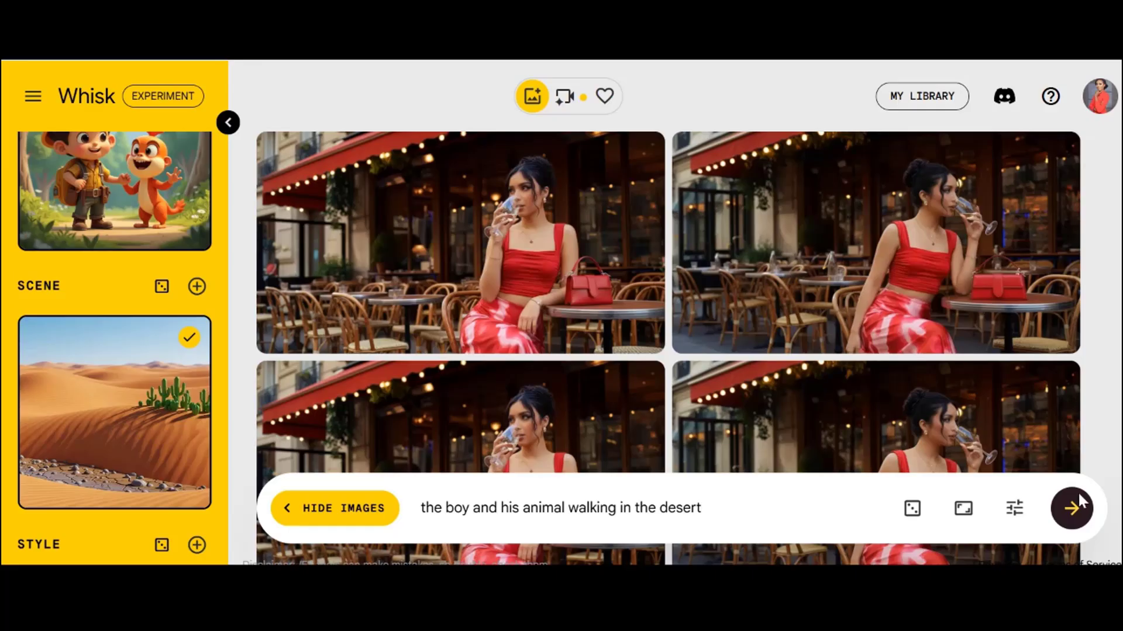
{"action": "left_click", "coordinate": [963, 522]}
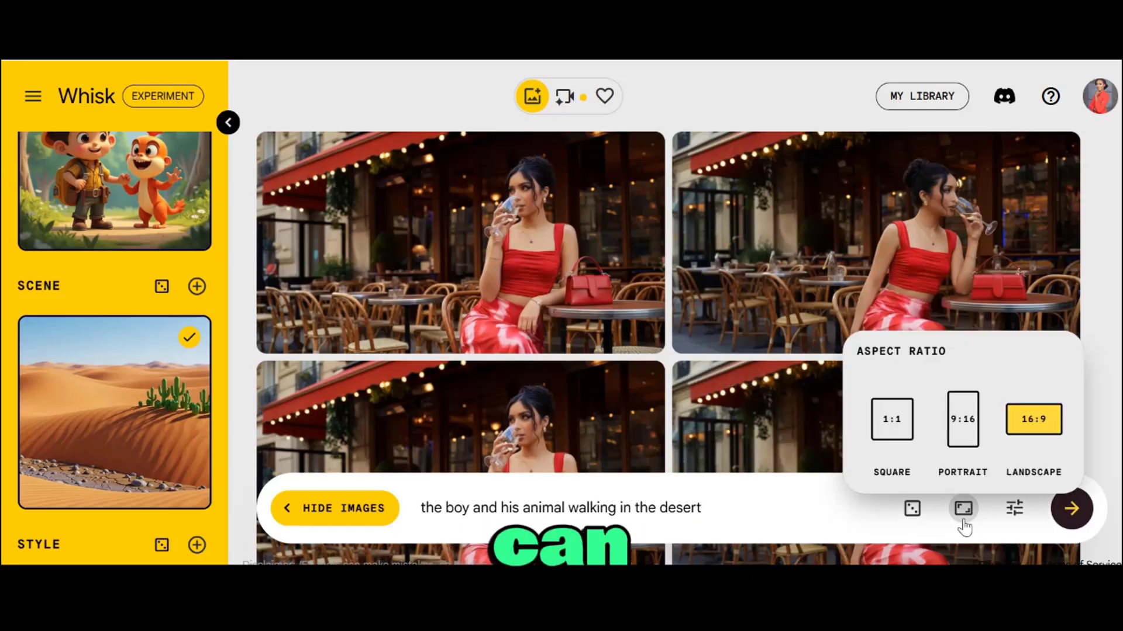
{"action": "left_click", "coordinate": [798, 527]}
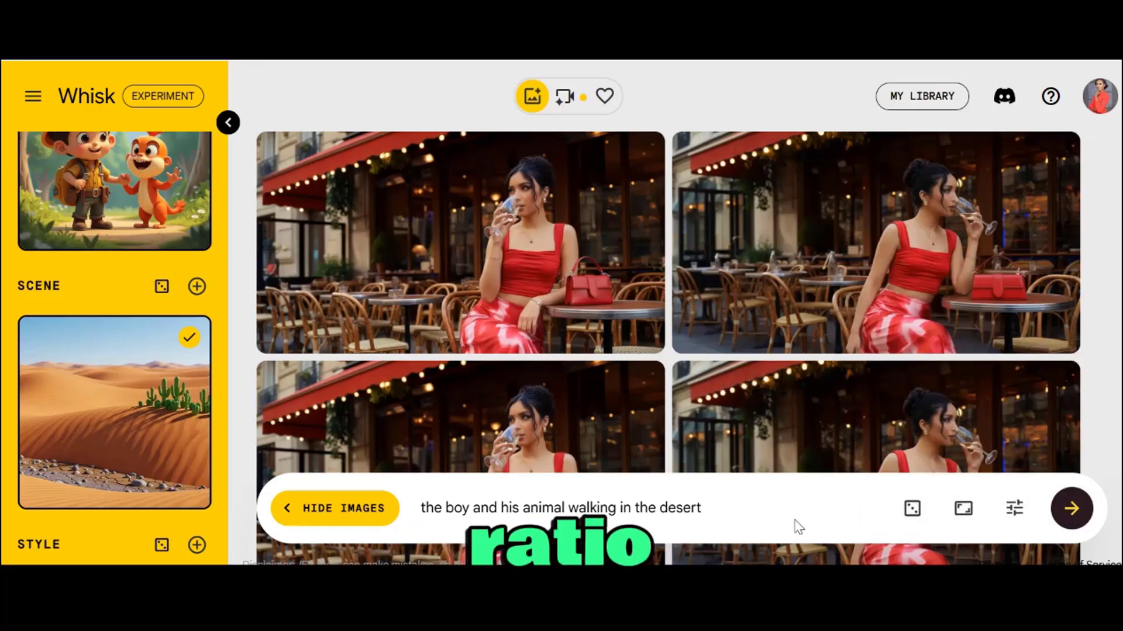
{"action": "left_click", "coordinate": [1017, 513]}
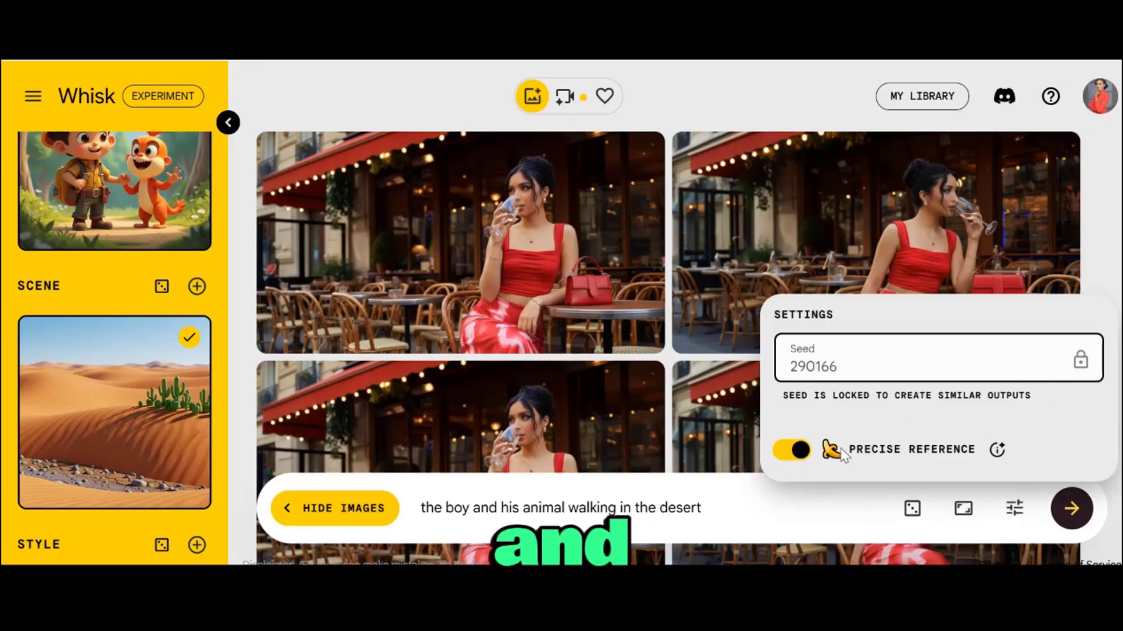
{"action": "left_click", "coordinate": [1070, 508]}
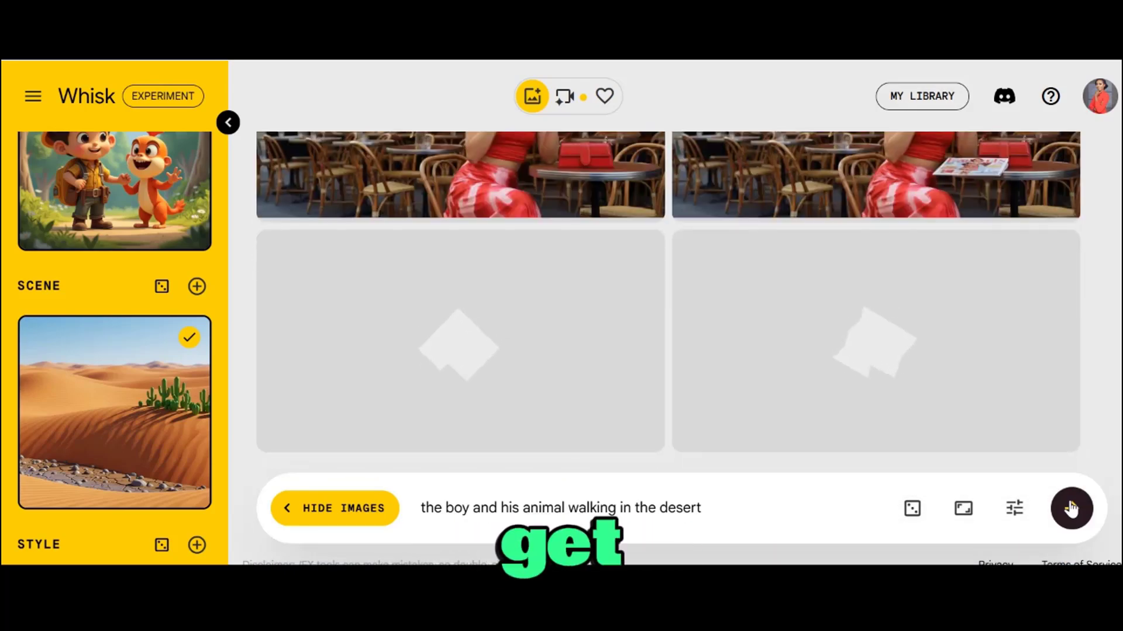
{"action": "mouse_move", "coordinate": [298, 264]}
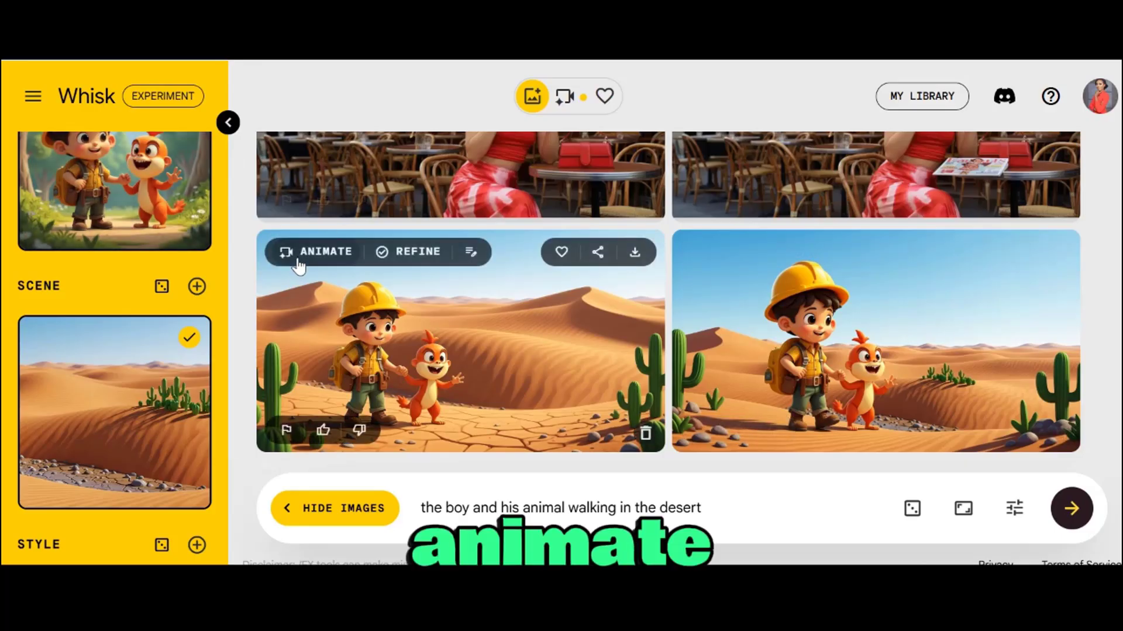